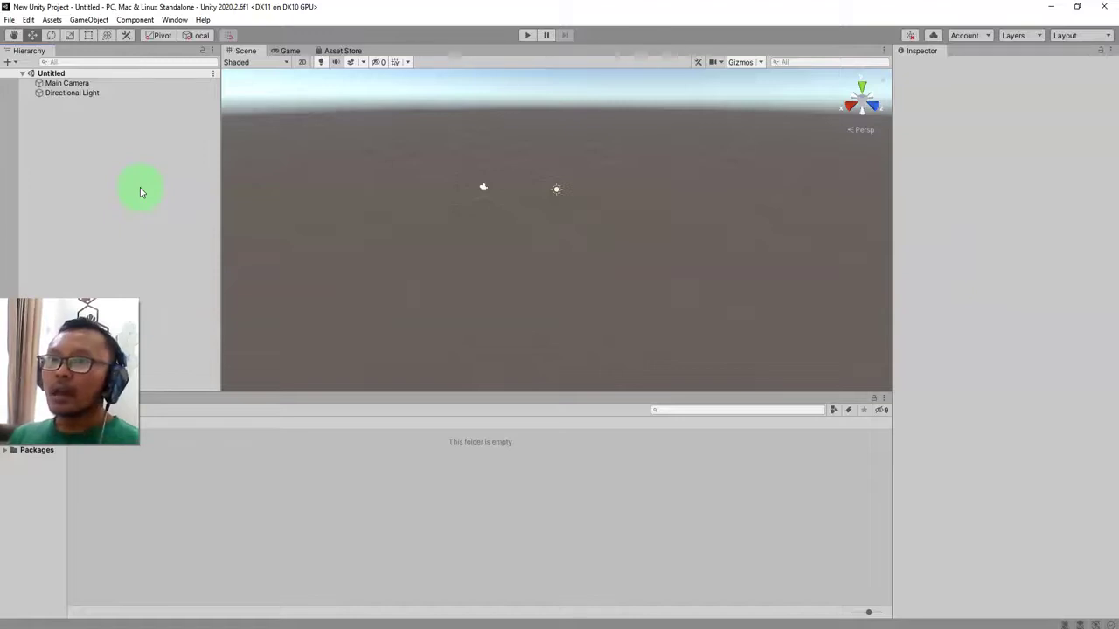
Add a 3D cube to the scene
right_click(117, 160)
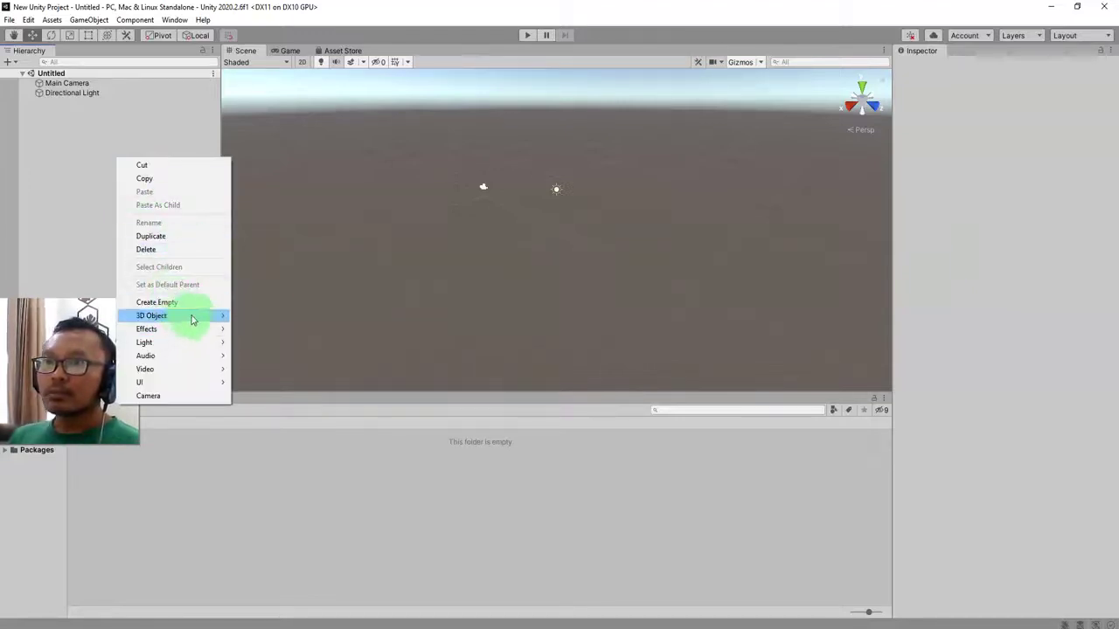
mouse_move(189, 315)
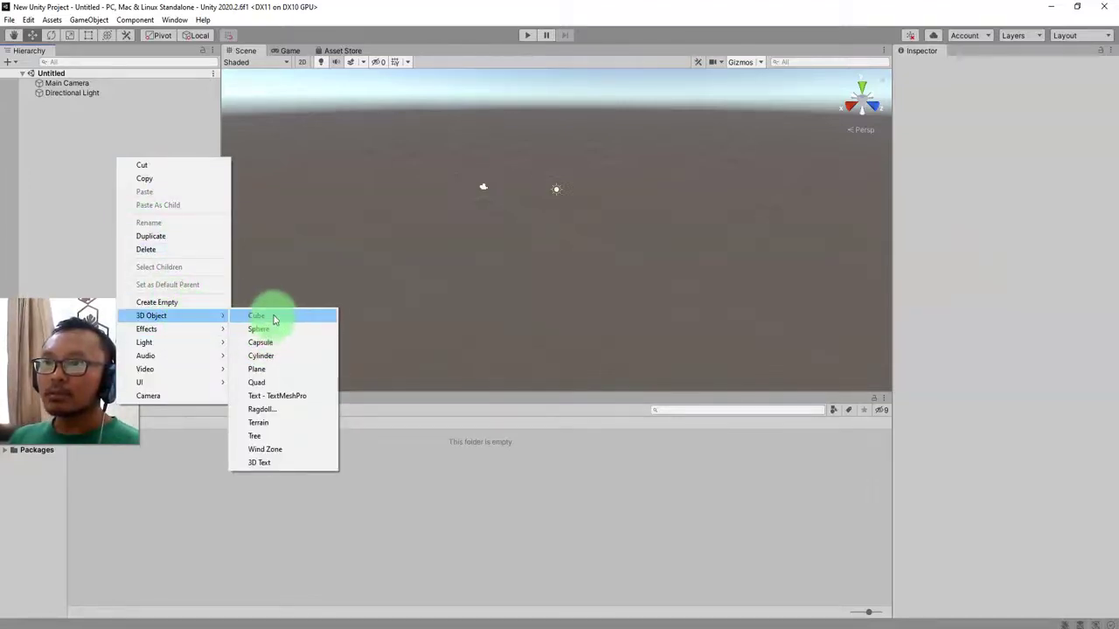
left_click(274, 316)
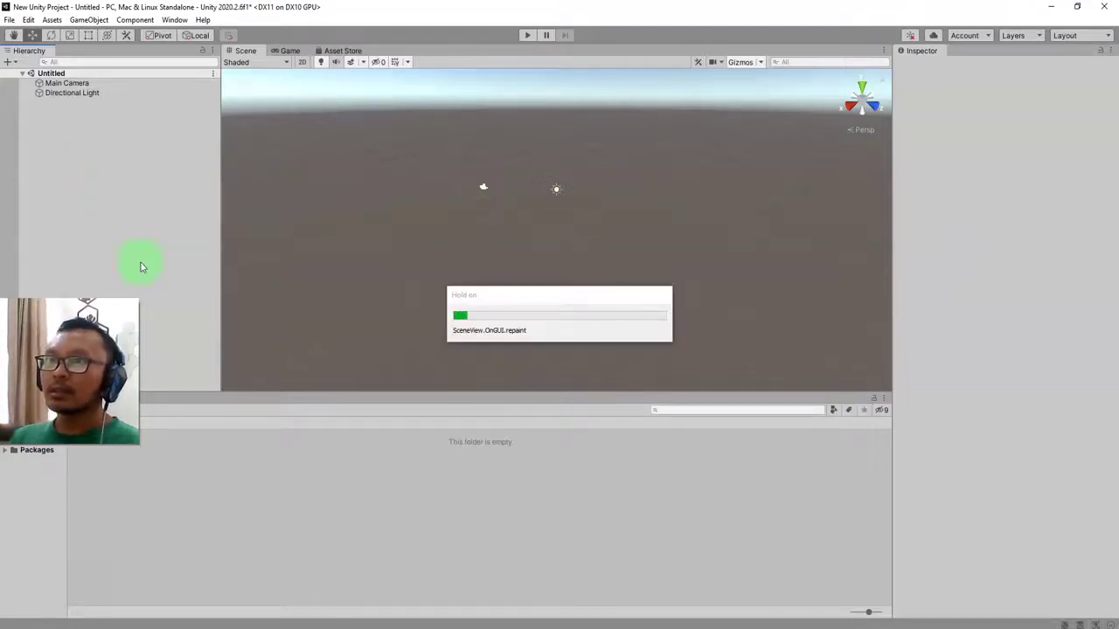
right_click(195, 266)
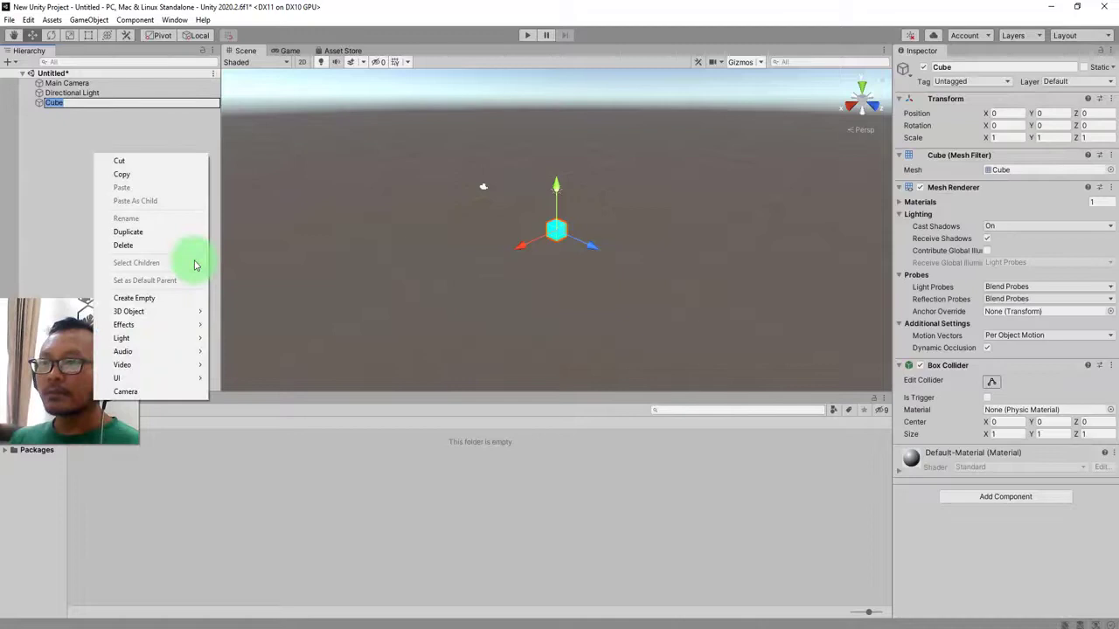
left_click(69, 166)
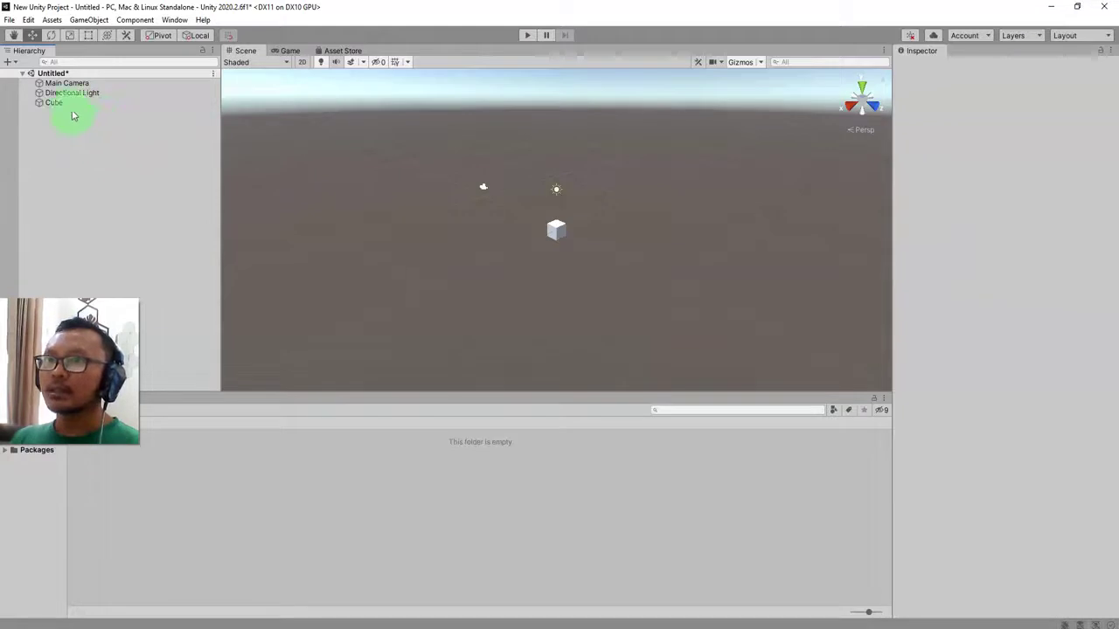
Add a 3D plane to the scene and lower it to about Y -1.17, below the cube
right_click(121, 180)
mouse_move(179, 403)
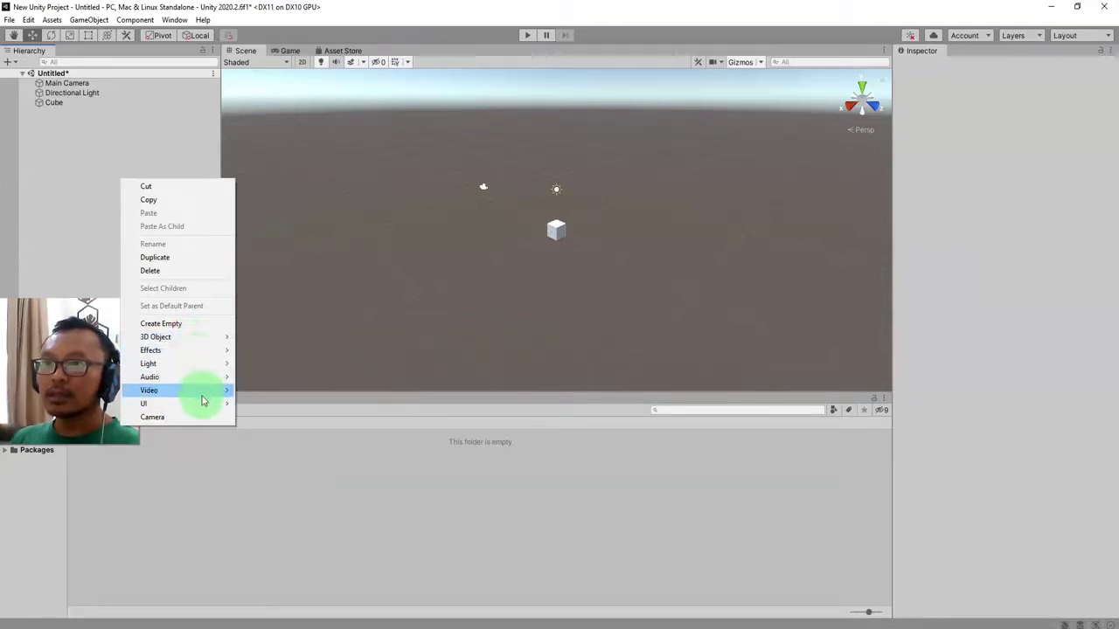
mouse_move(210, 336)
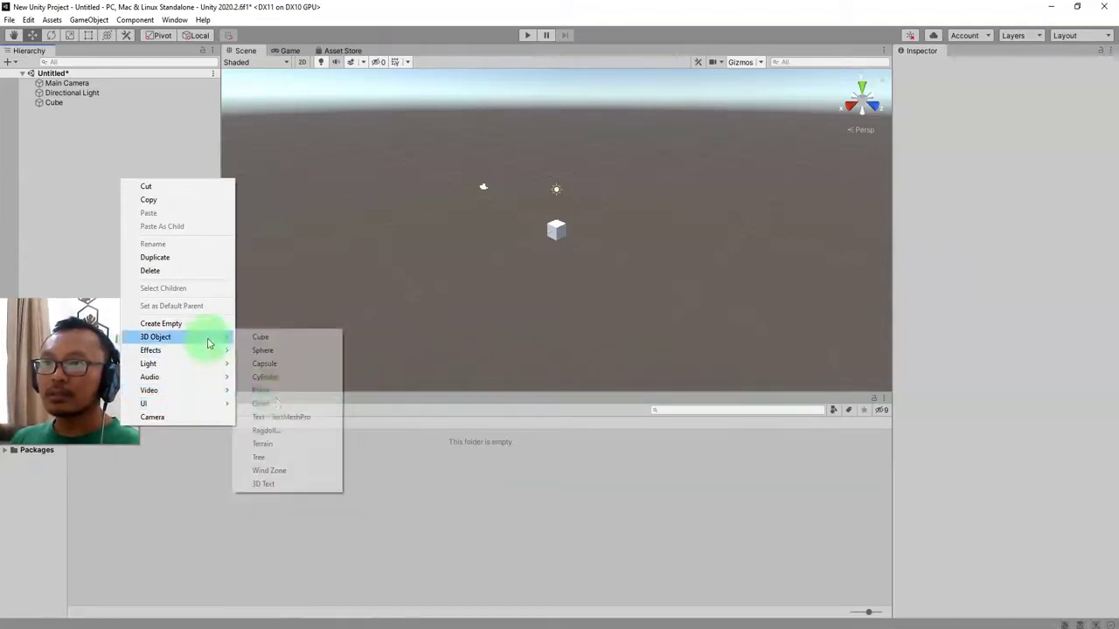
left_click(267, 389)
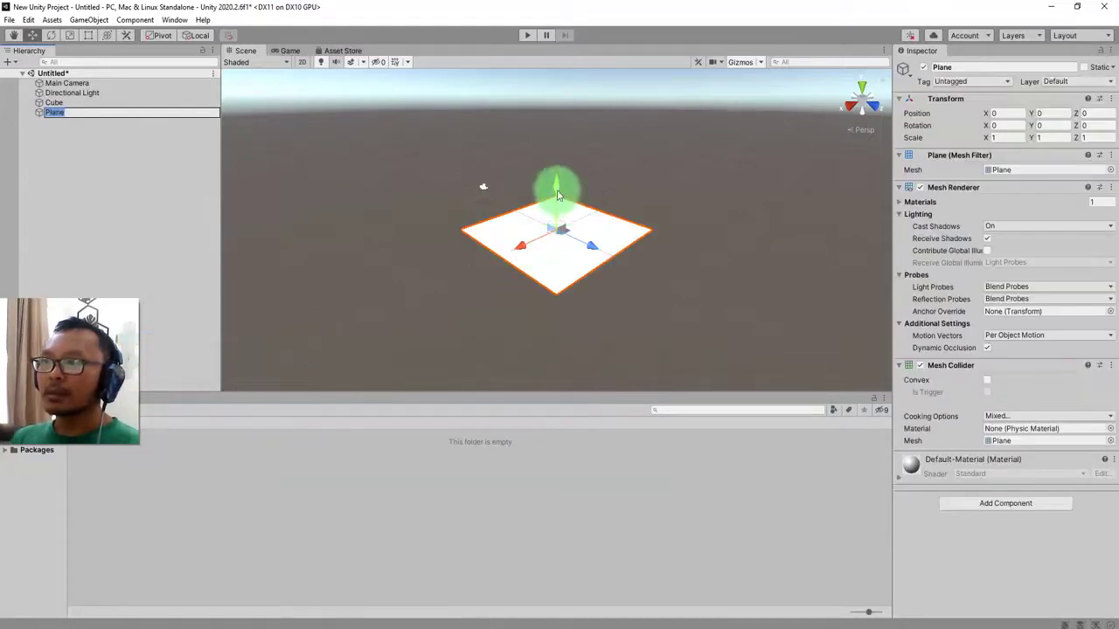
left_click_drag(554, 210, 560, 214)
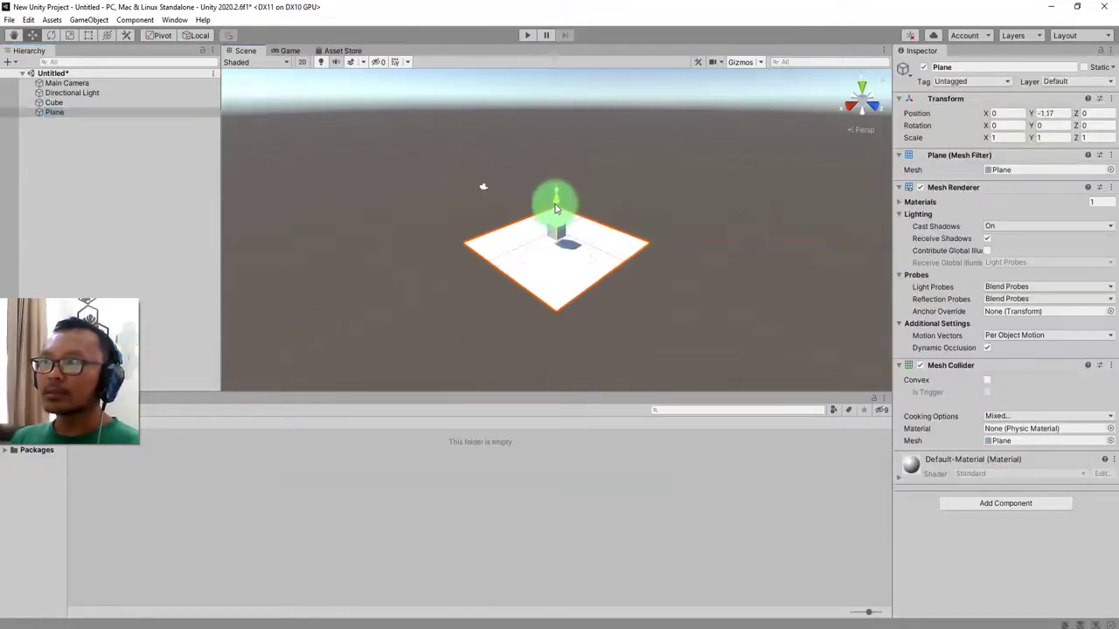
Create an empty object named MyObjects and make the Cube and Plane its children
right_click(60, 122)
left_click(102, 283)
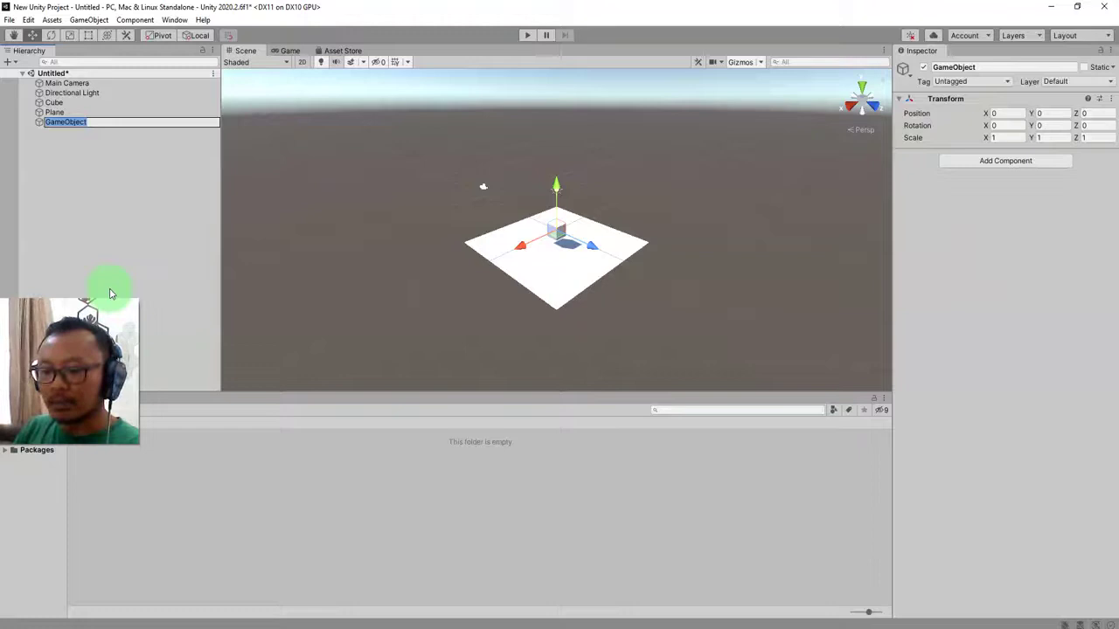
type("MyObjects")
key("Return")
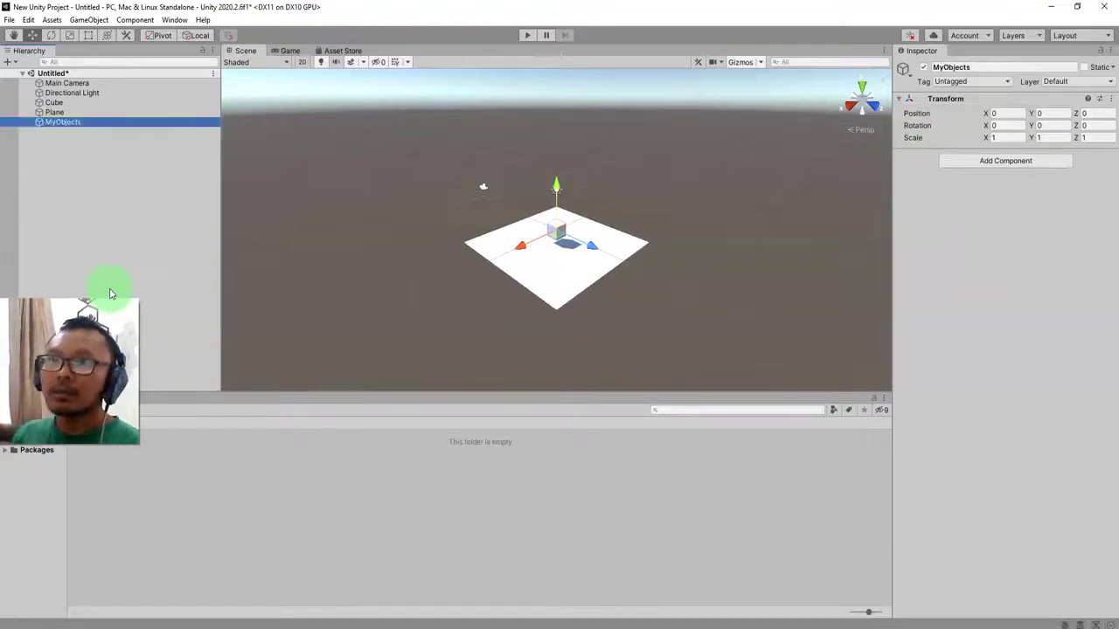
left_click(70, 111)
left_click(75, 101, "shift")
left_click_drag(75, 101, 77, 127)
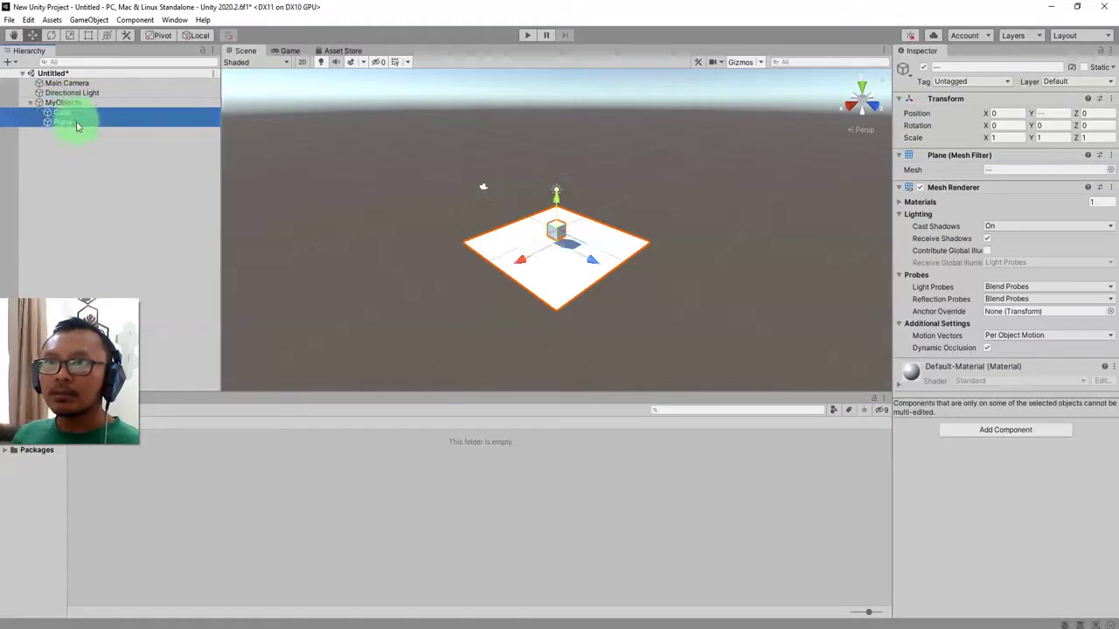
Add a cylinder as a child of MyObjects and raise it above the cube to about Y 4.13
right_click(83, 102)
mouse_move(175, 274)
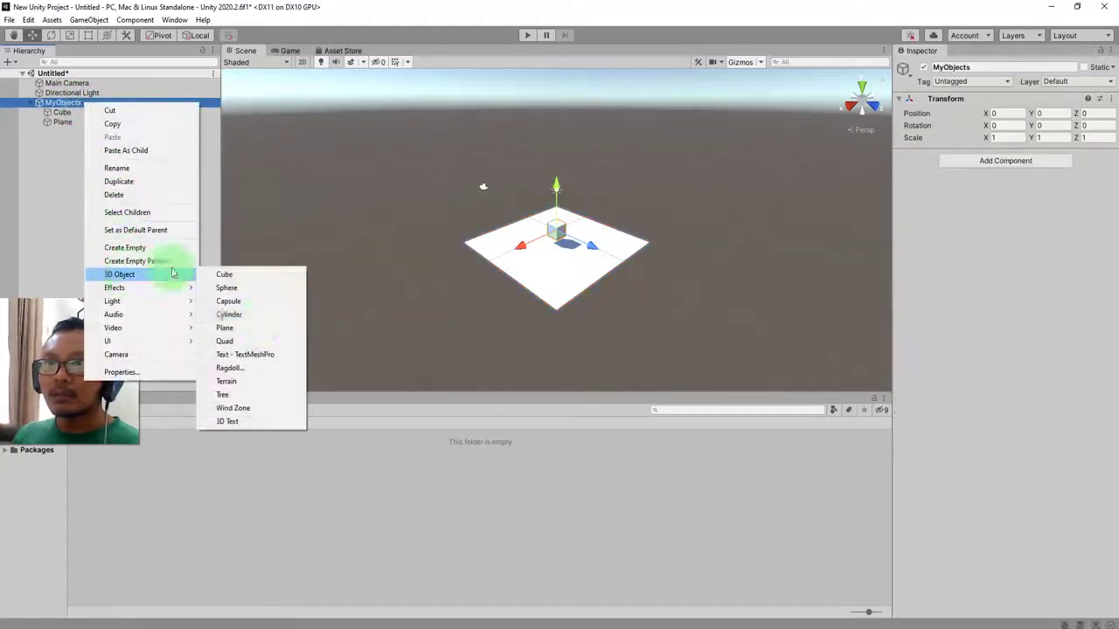
left_click(260, 318)
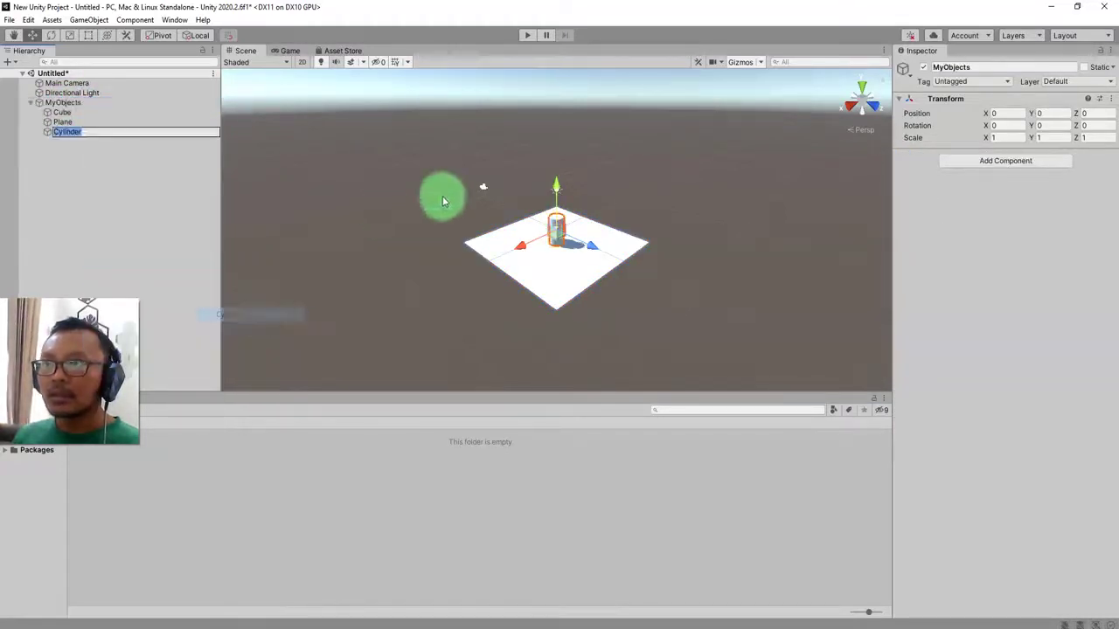
left_click_drag(554, 188, 552, 125)
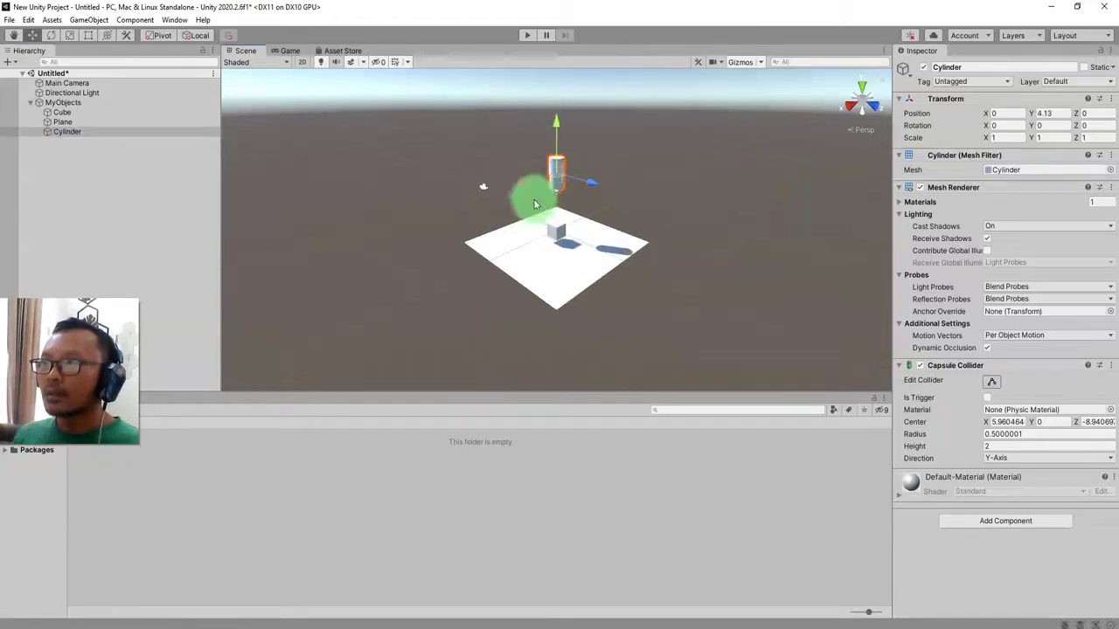
left_click_drag(505, 325, 659, 312, "alt")
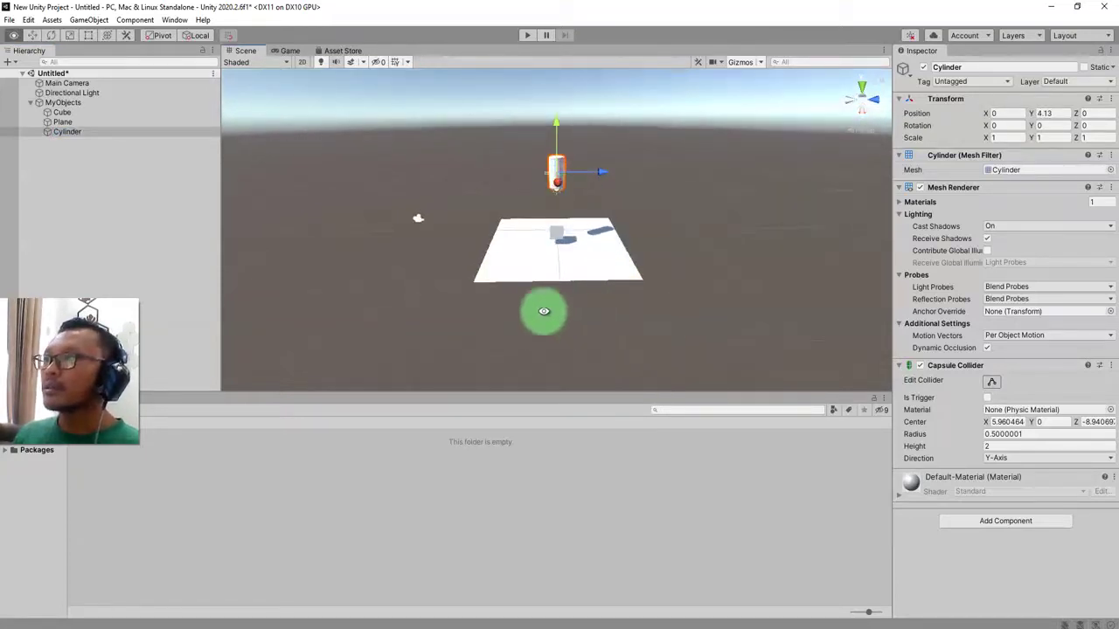
left_click_drag(582, 320, 579, 149, "alt")
left_click(553, 335)
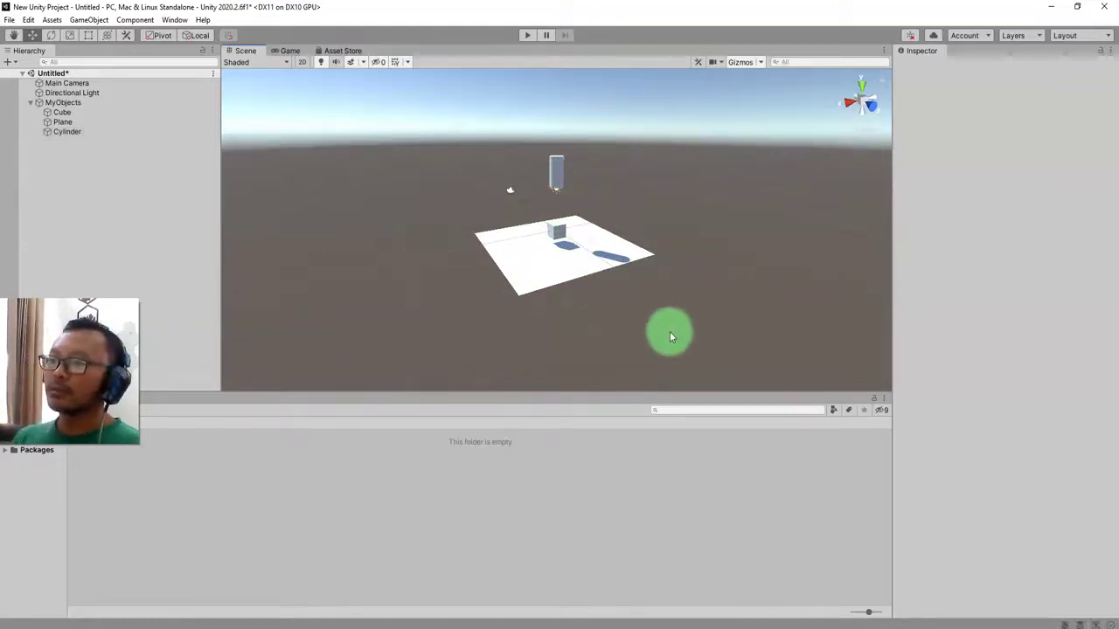
Examine the scene from several angles, including the Main Camera and the Directional Light
key("alt+Tab")
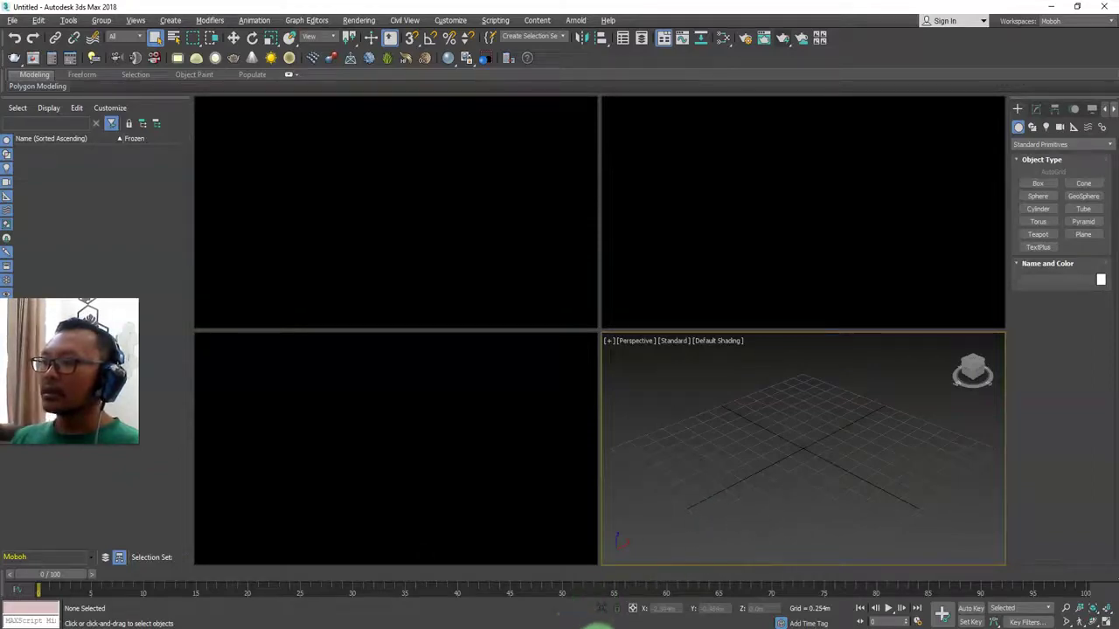
key("alt+Tab")
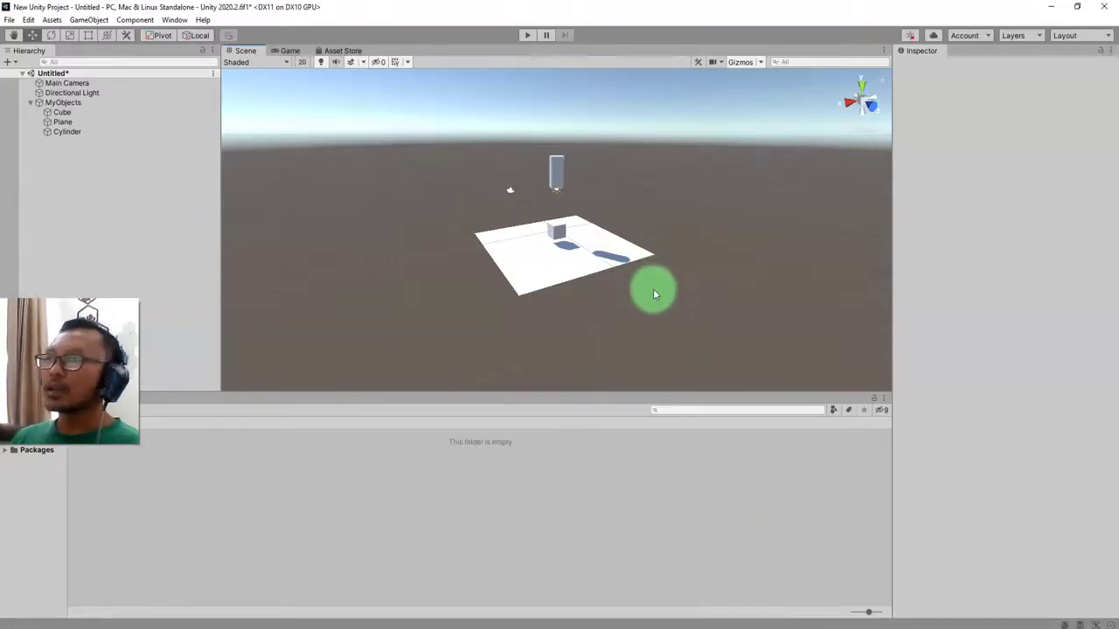
left_click_drag(551, 272, 524, 275, "alt")
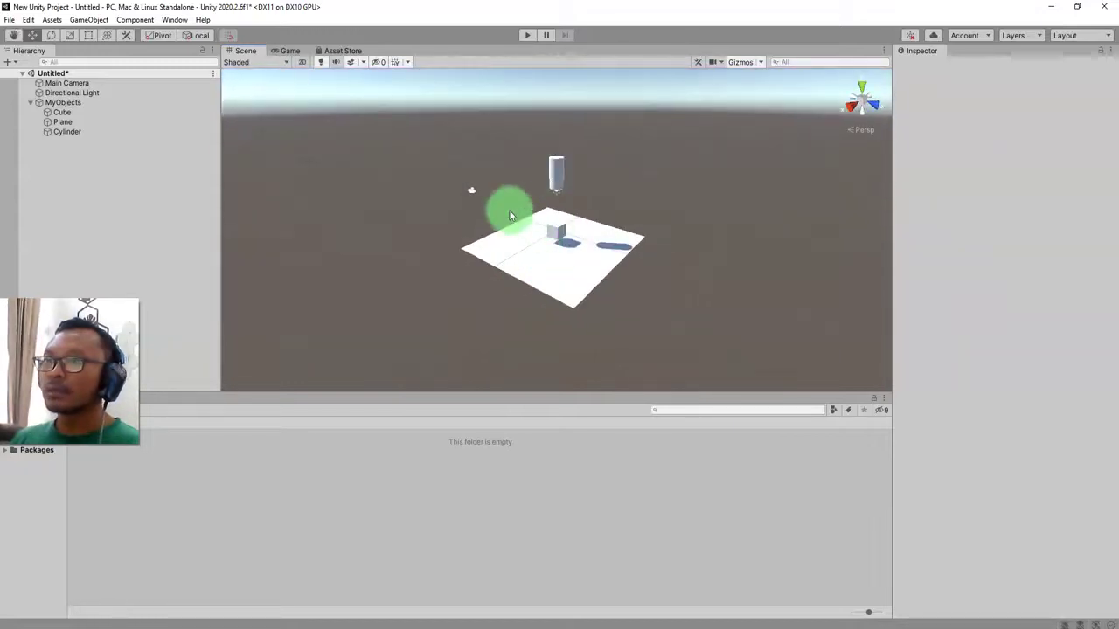
left_click_drag(539, 213, 657, 233, "alt")
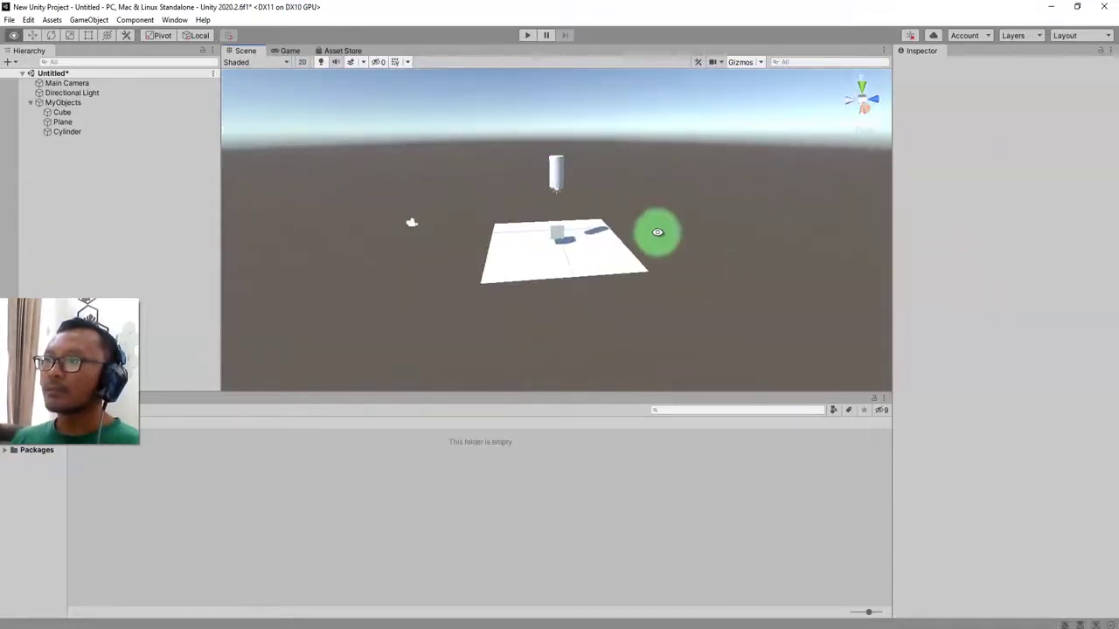
left_click(68, 83)
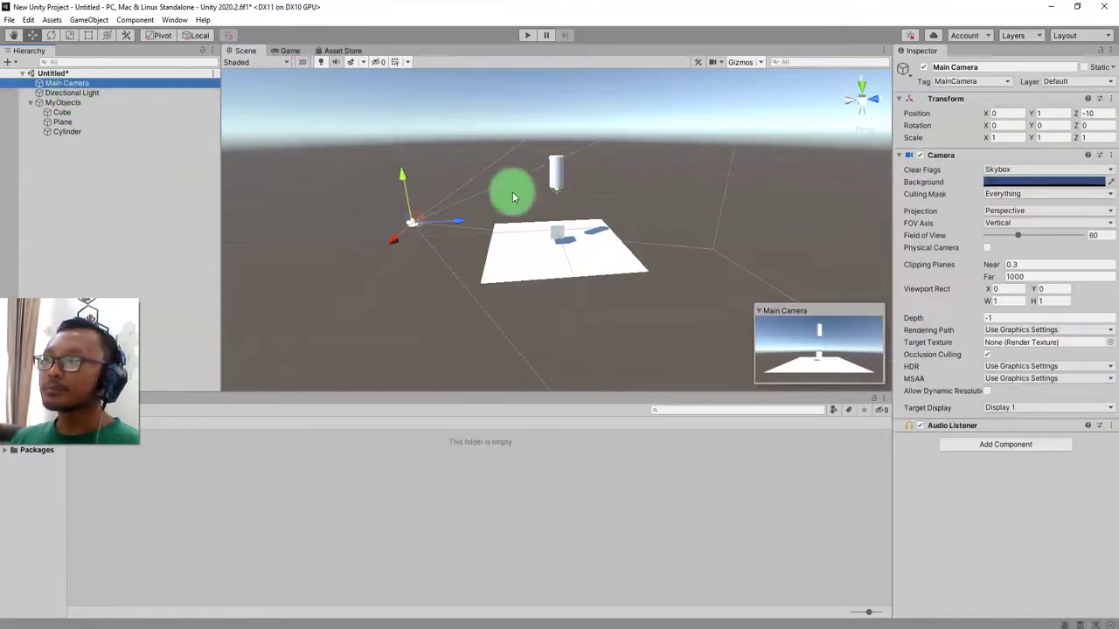
left_click(72, 92)
left_click_drag(580, 201, 374, 201)
left_click(519, 295)
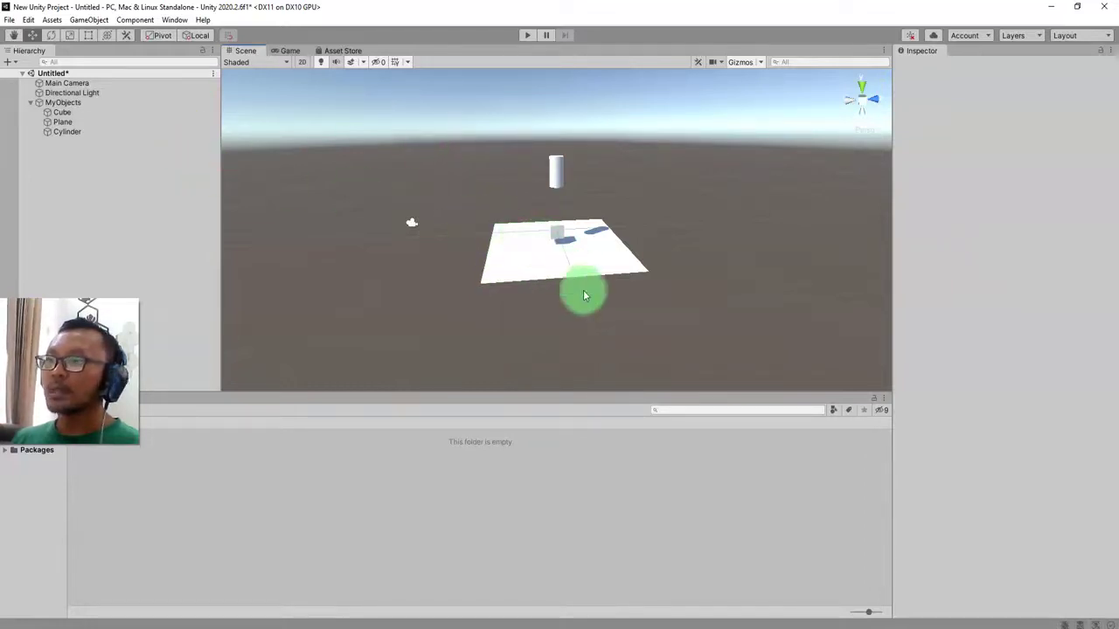
left_click_drag(600, 352, 224, 267, "alt")
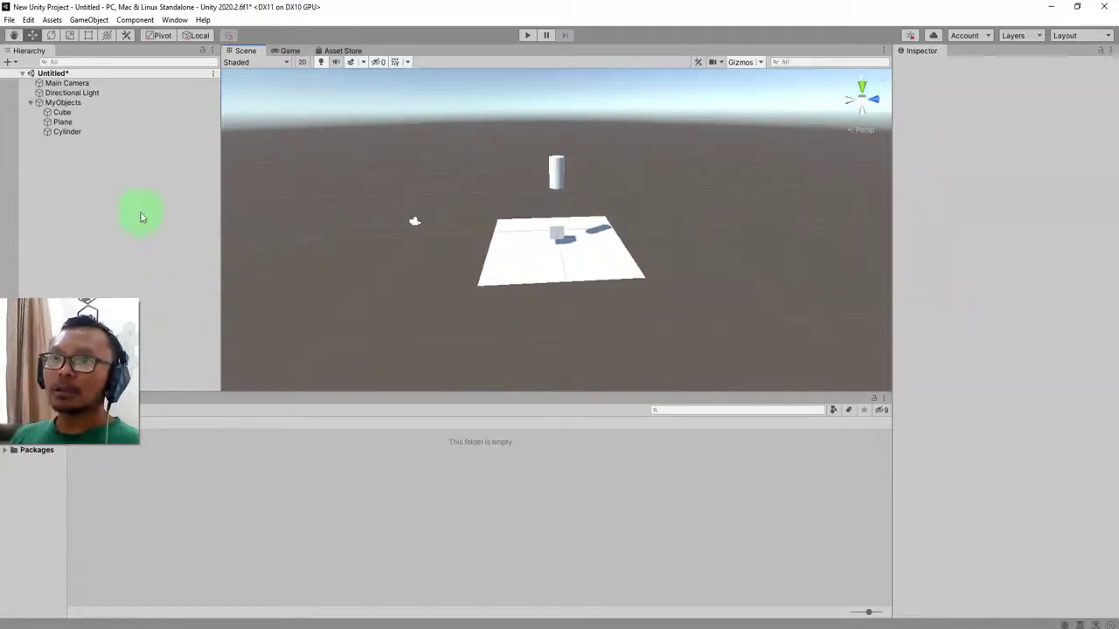
Examine the MyObjects hierarchy by selecting the parent and its Cube, Plane and Cylinder children
left_click(87, 103)
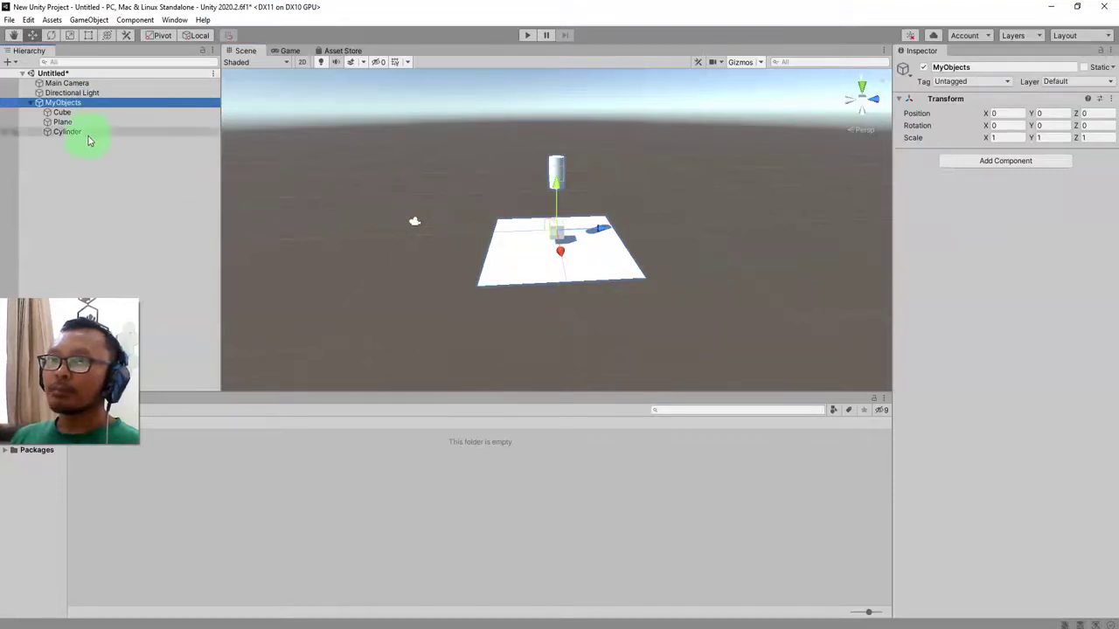
left_click(87, 136)
left_click(88, 122)
left_click(90, 112)
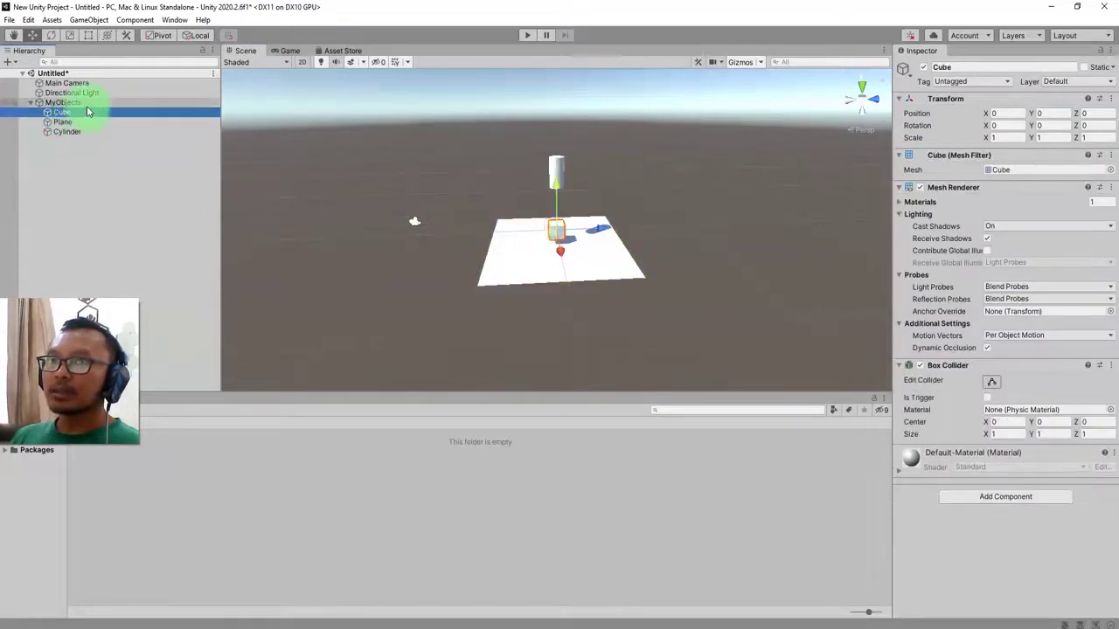
left_click(87, 103)
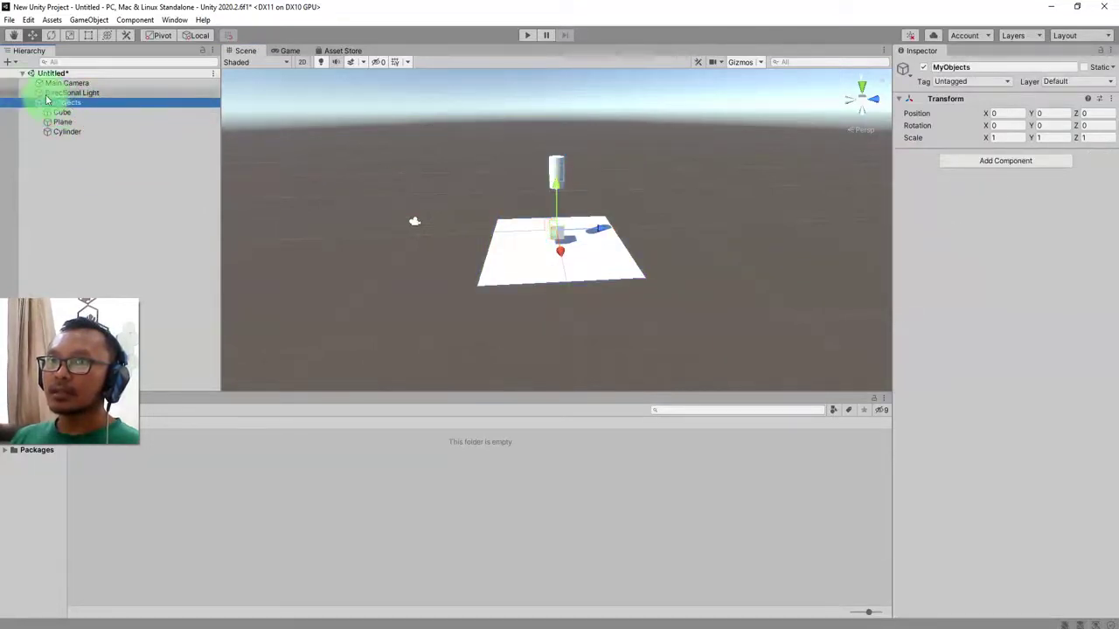
left_click(76, 133)
left_click(70, 123)
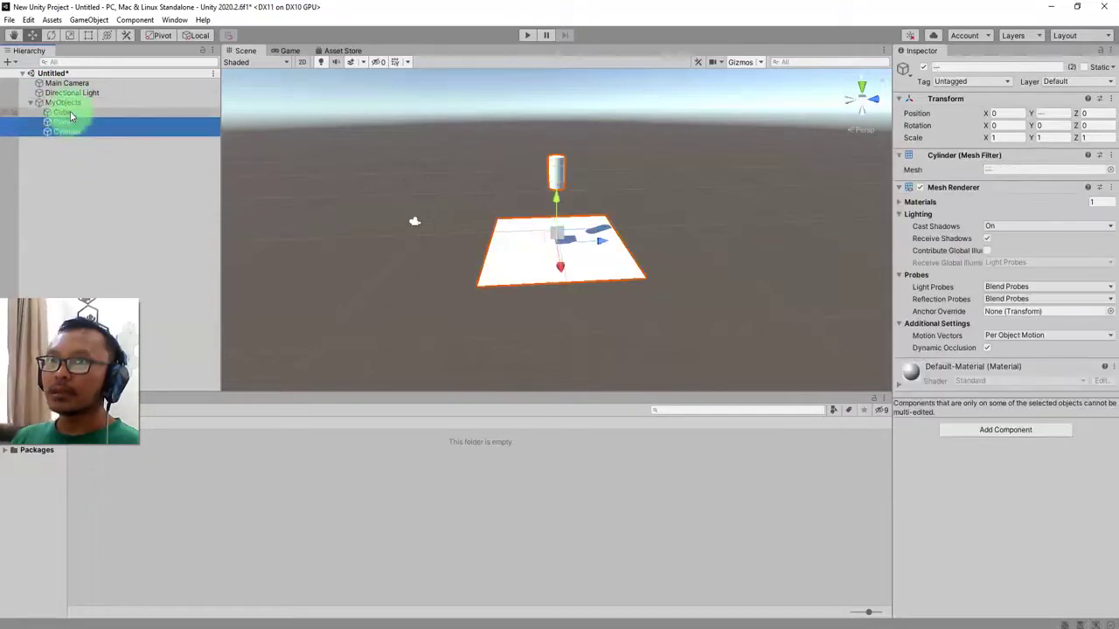
left_click(70, 112)
left_click(63, 104)
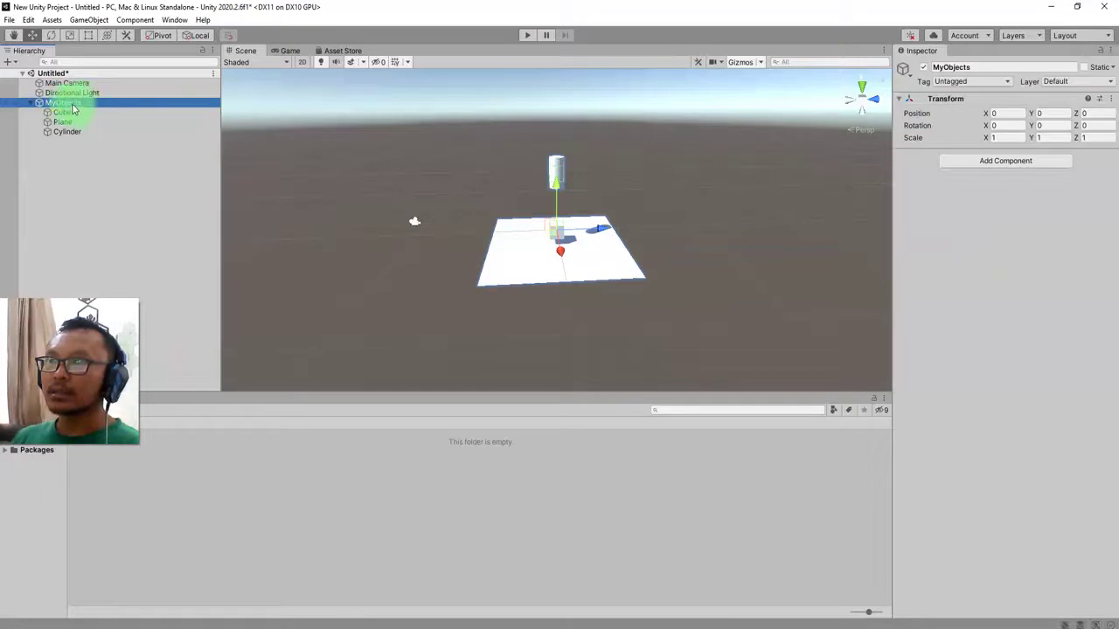
left_click(132, 163)
left_click(79, 104)
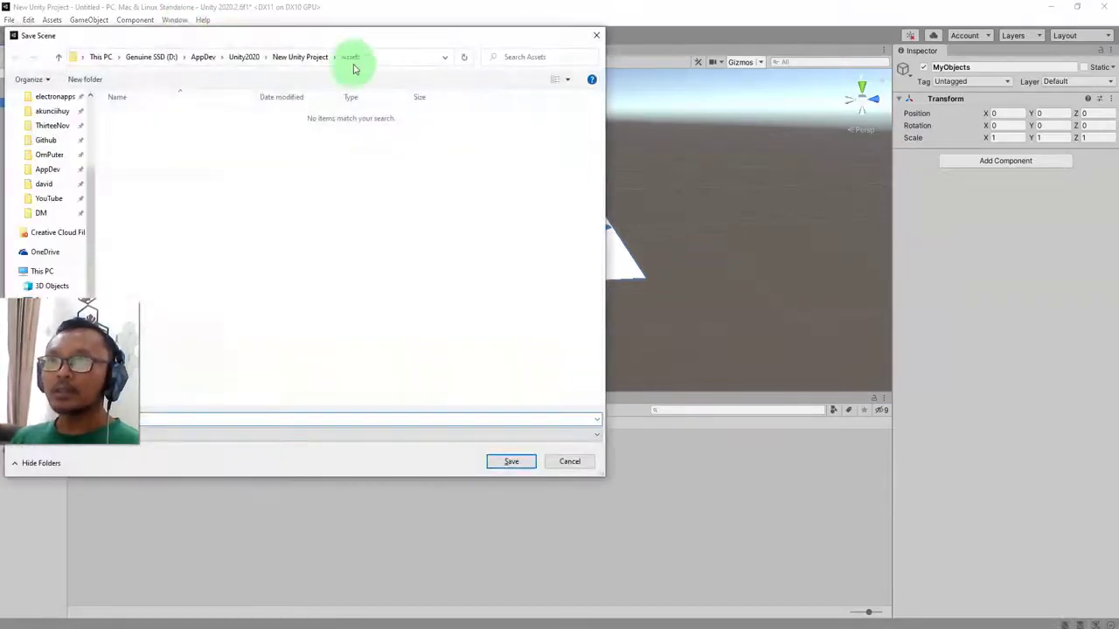
Open the Package Manager, list the Unity Registry packages and search them for "fbx"
key("Escape")
left_click(173, 20)
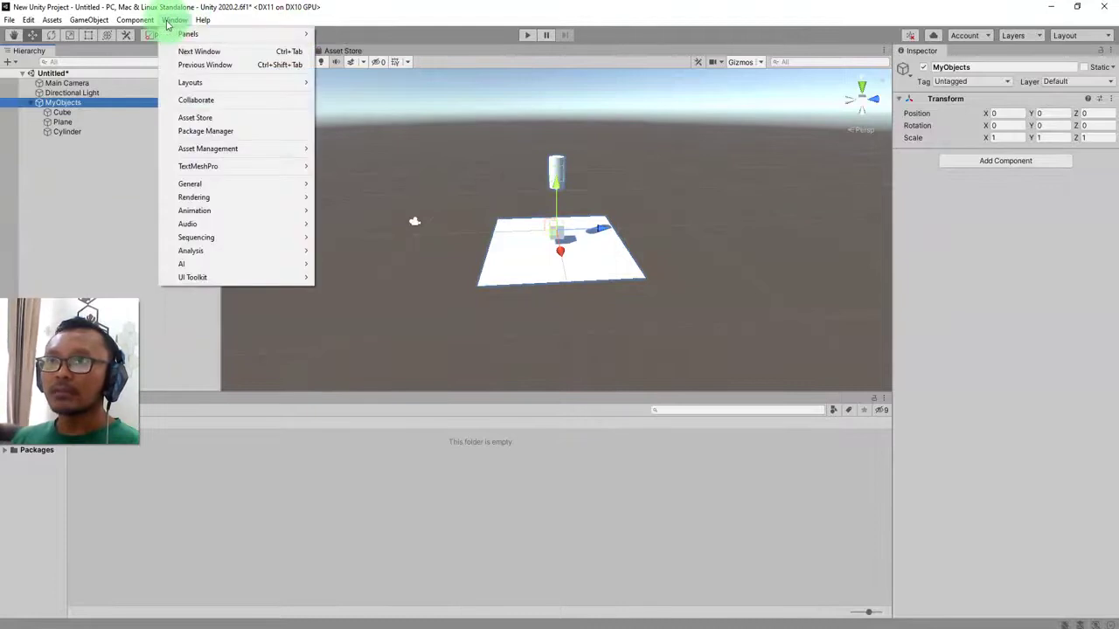
left_click(221, 130)
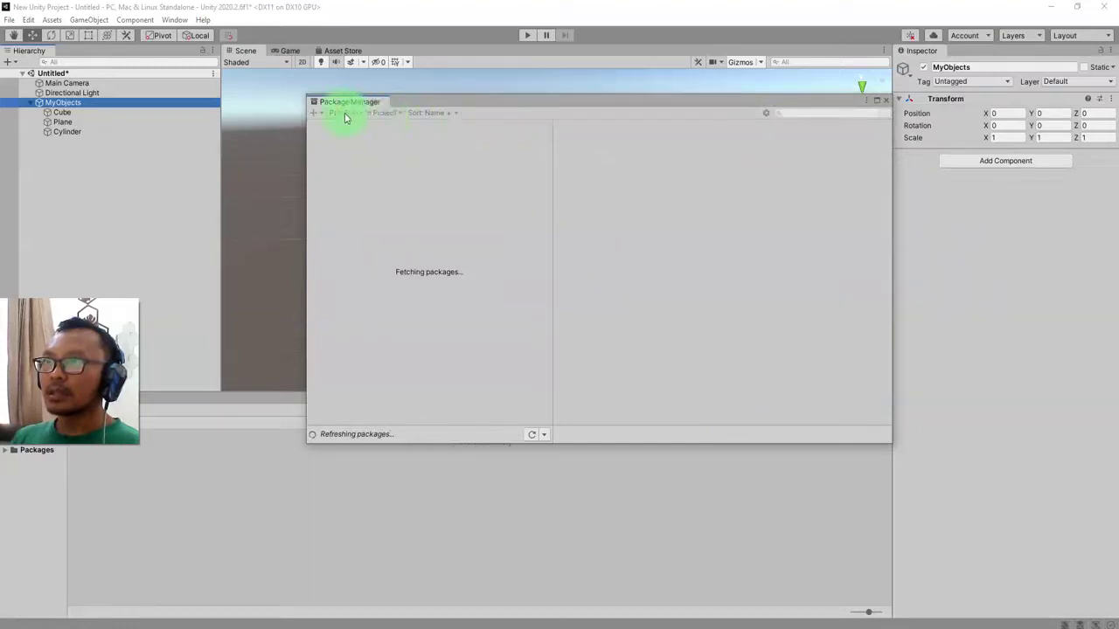
left_click(387, 114)
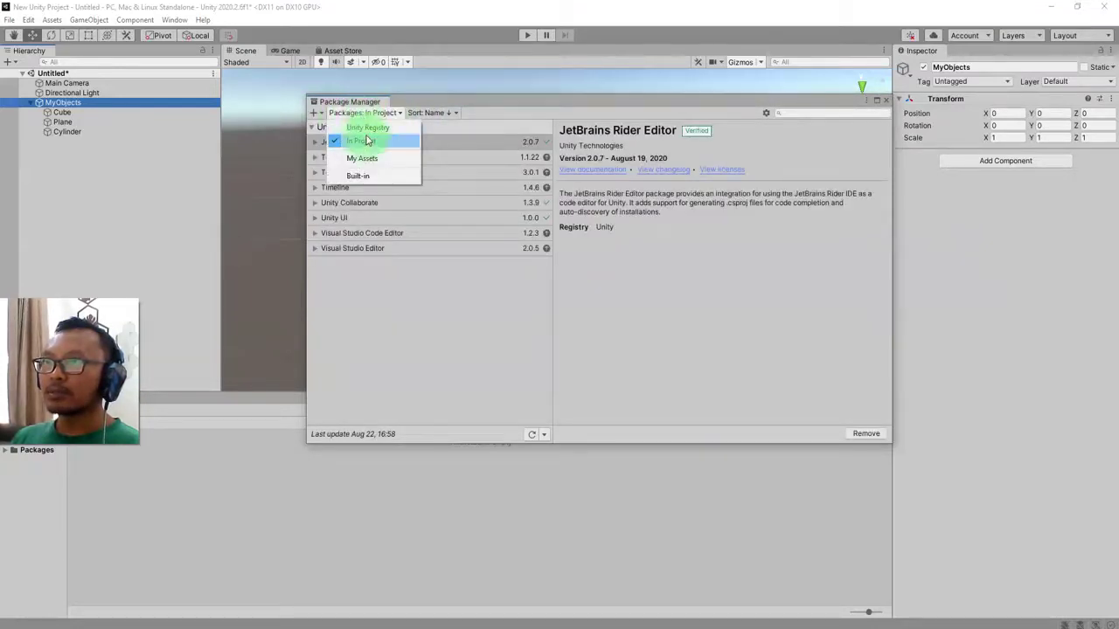
left_click(377, 131)
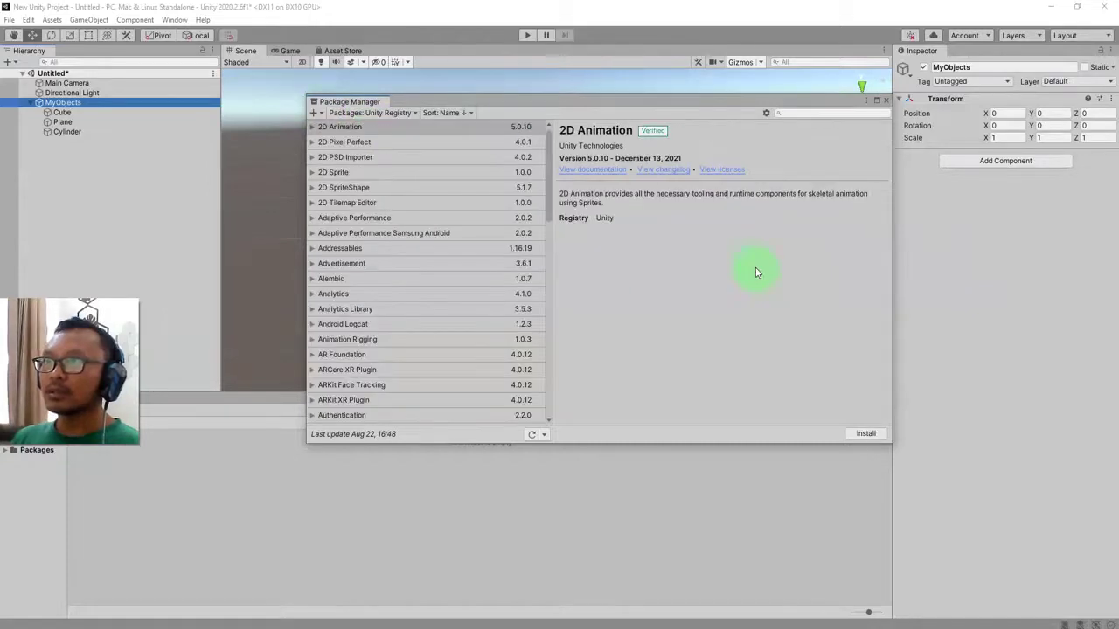
left_click(796, 113)
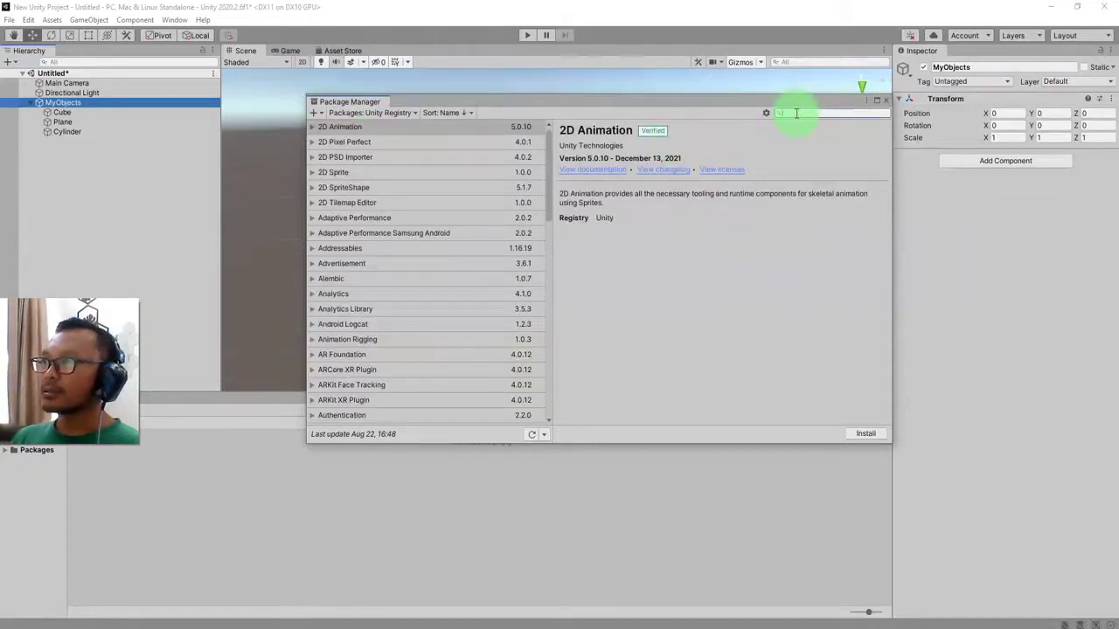
type("fbx")
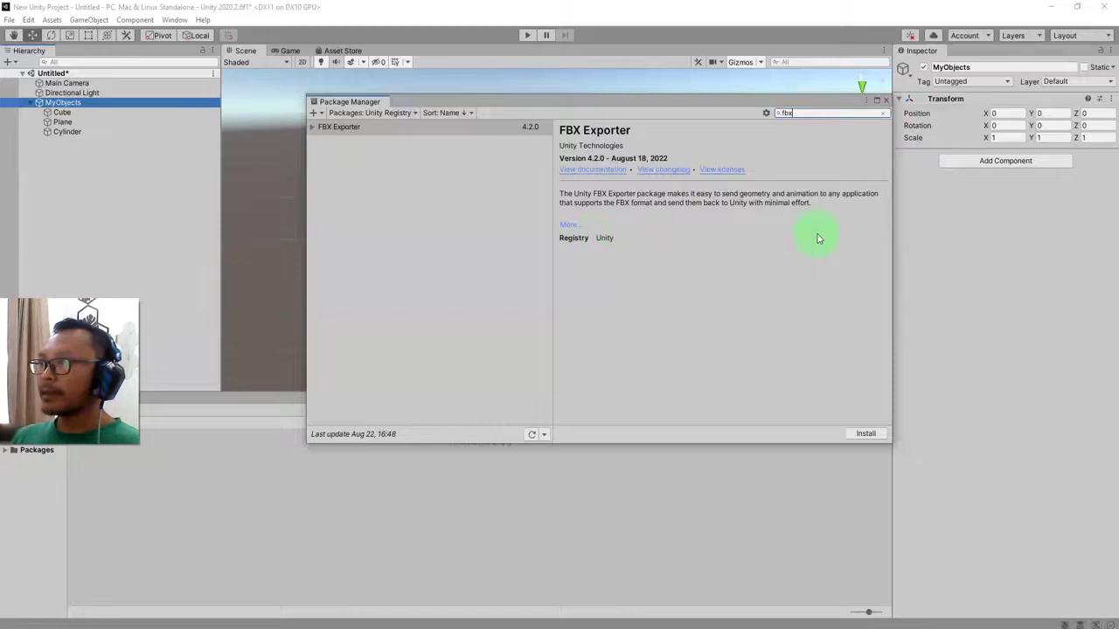
Install the FBX Exporter package and close the Package Manager
left_click(866, 434)
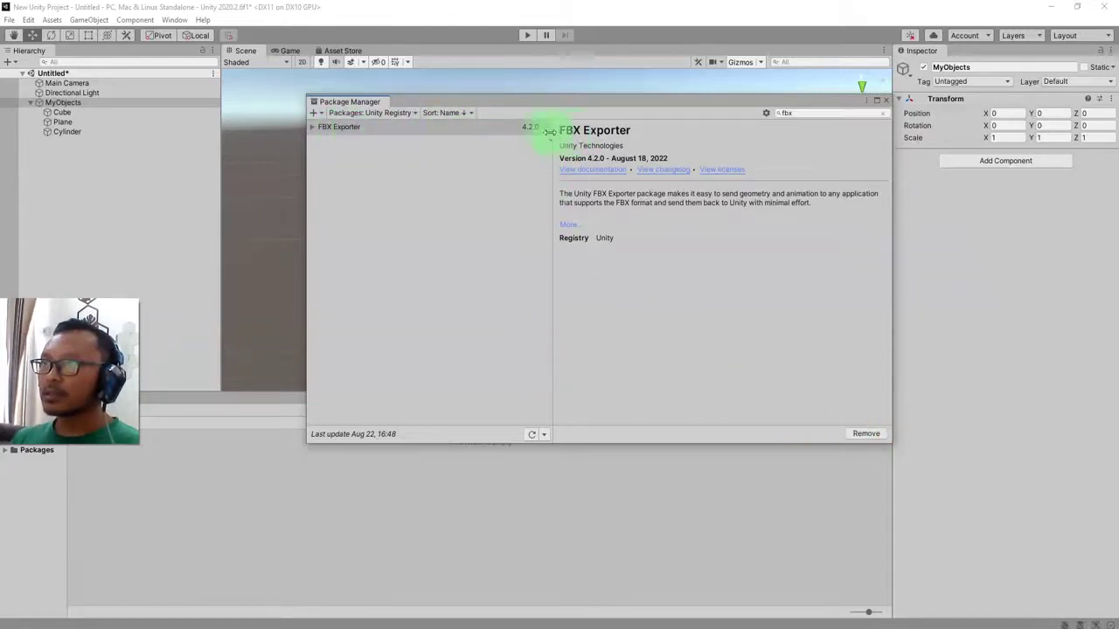
mouse_move(542, 129)
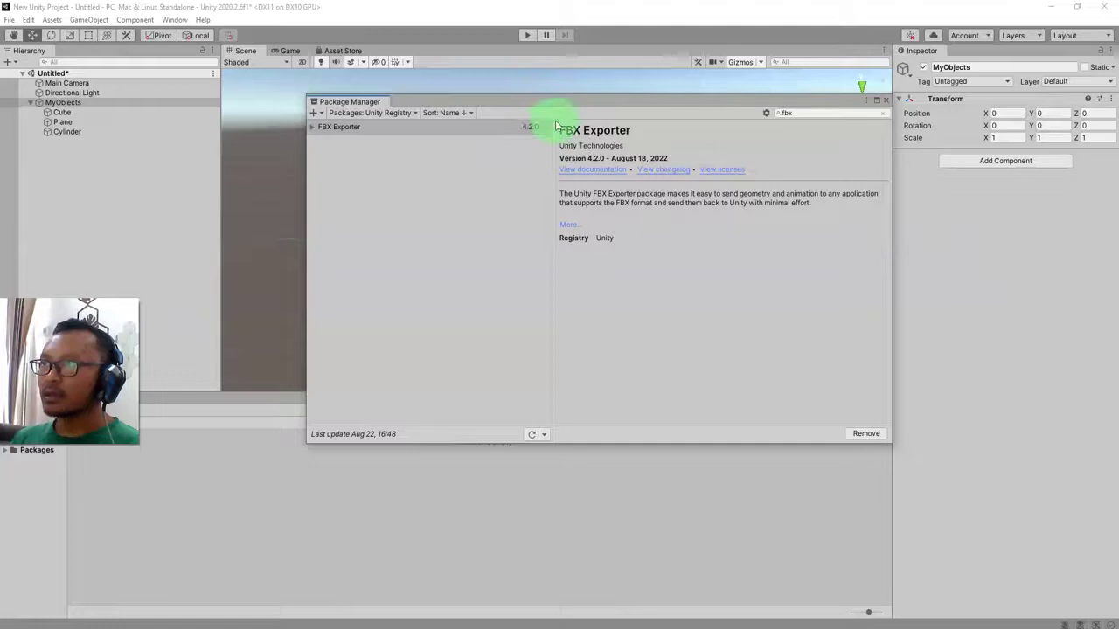
left_click(887, 101)
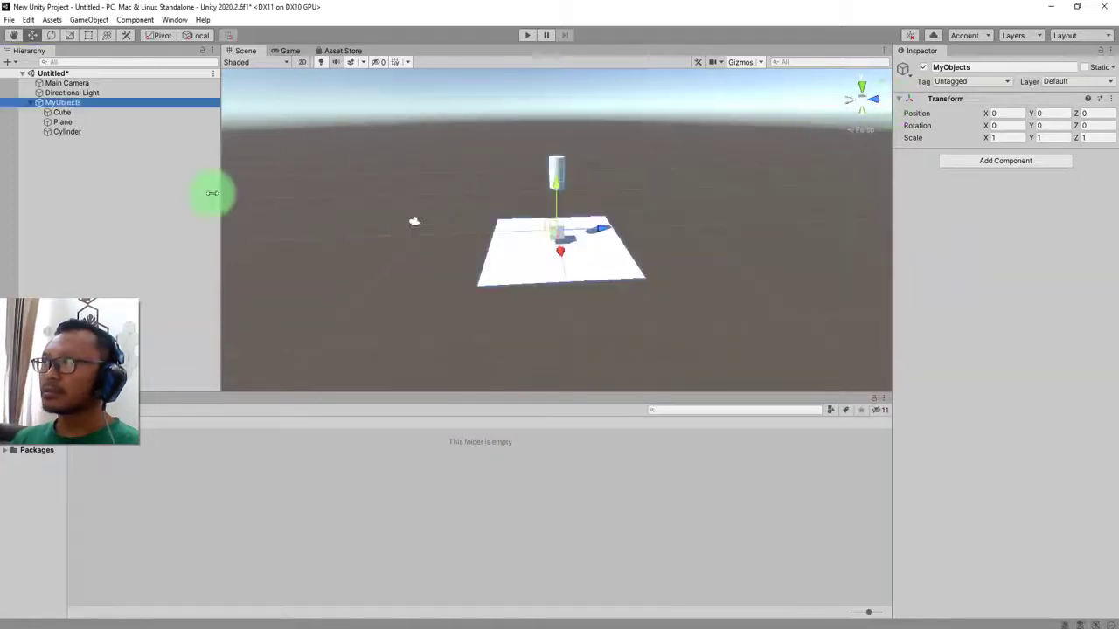
Export the MyObjects parent with its children as MyObjects.fbx into the Assets folder, keeping the ASCII format and Model(s) + Animation options
left_click(99, 174)
left_click(65, 103)
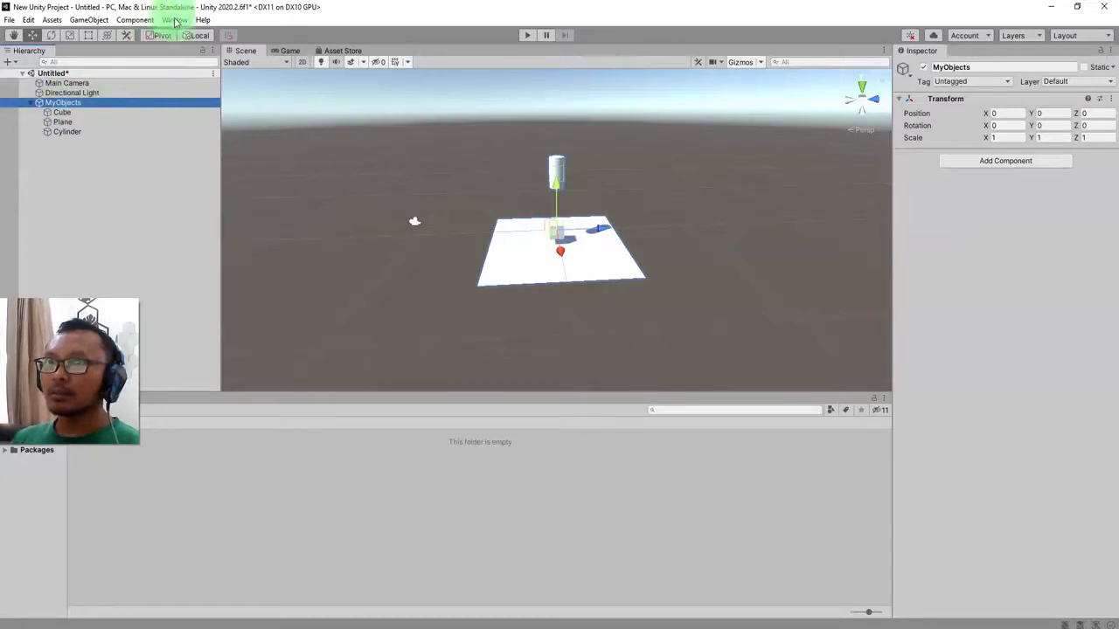
left_click(91, 20)
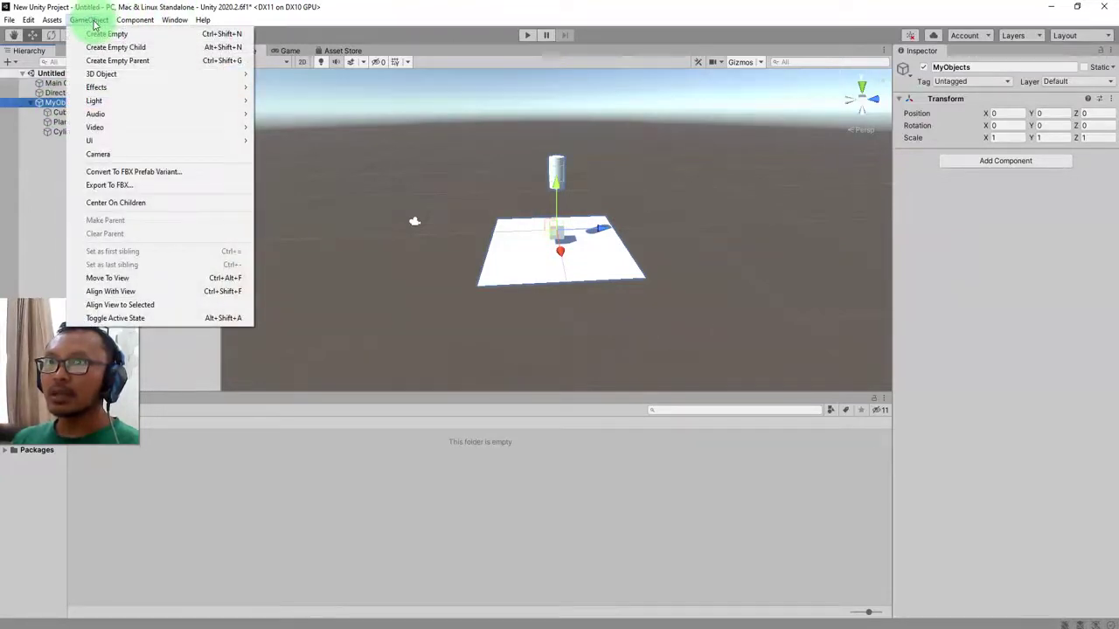
left_click(114, 186)
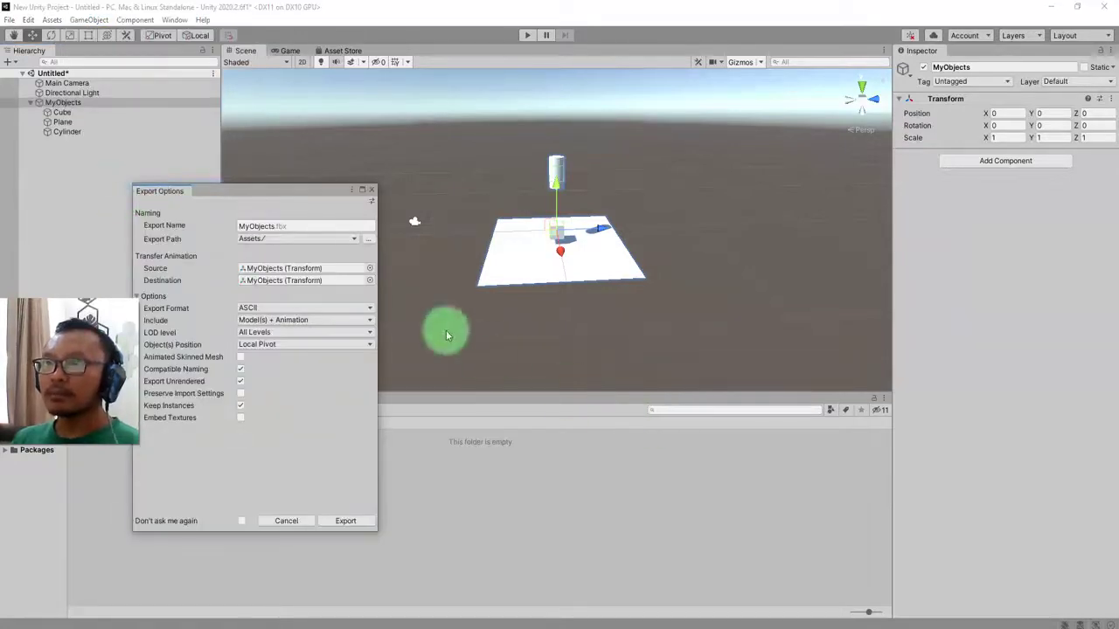
left_click_drag(298, 182, 433, 165)
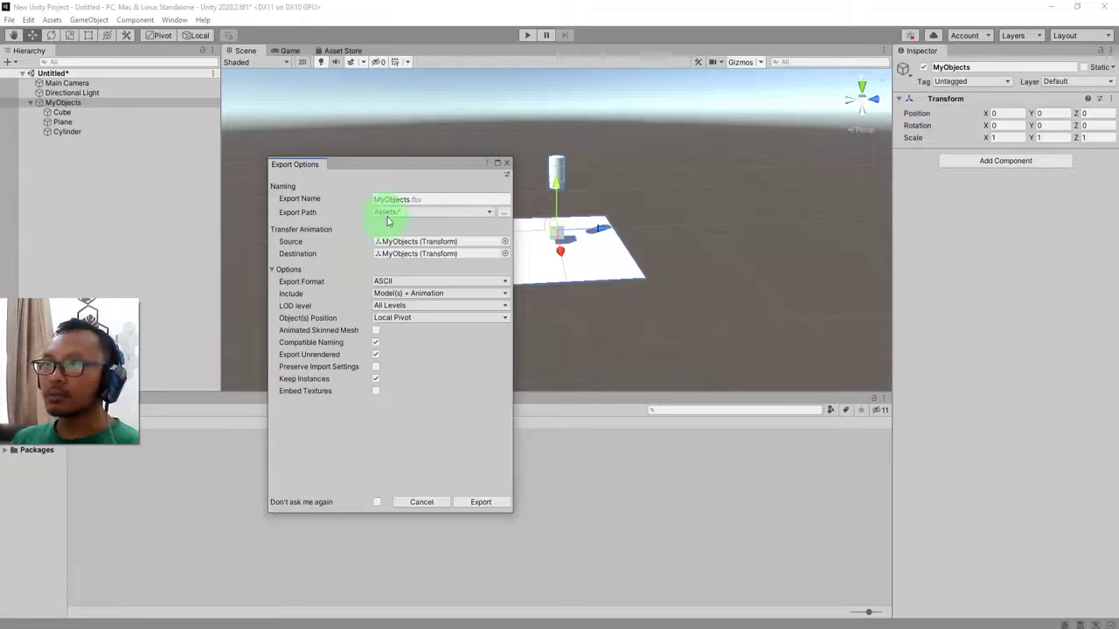
left_click(405, 200)
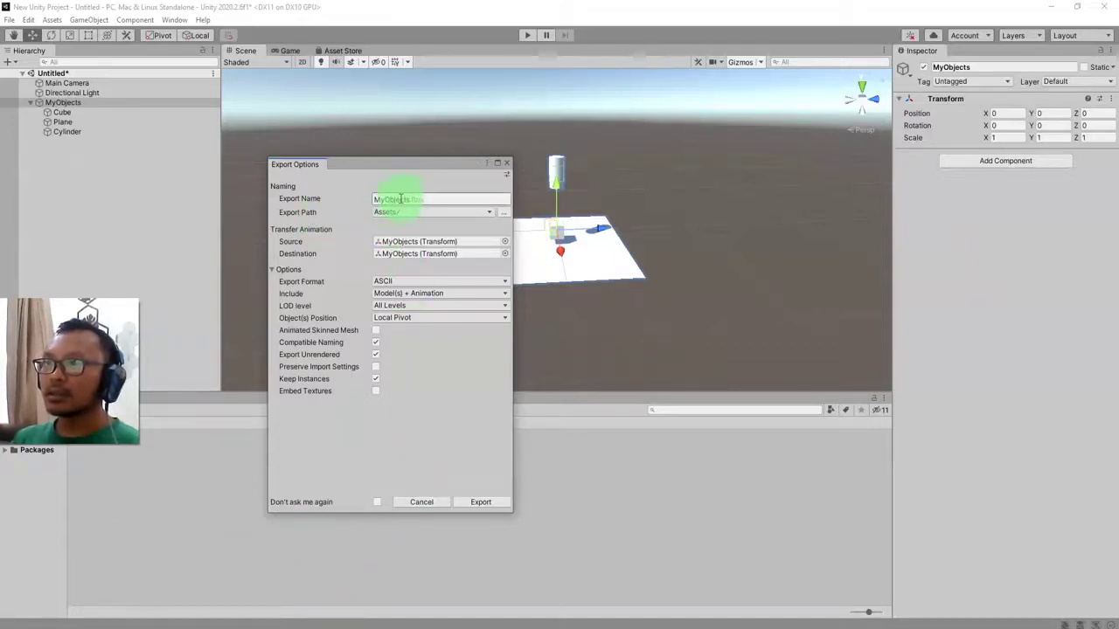
left_click(485, 503)
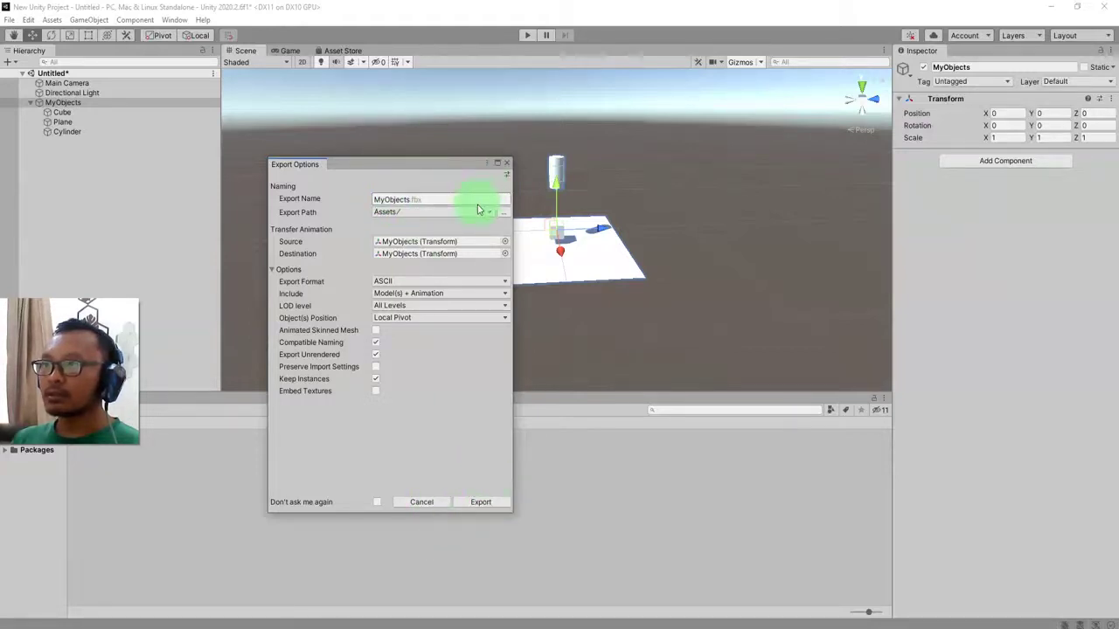
left_click(482, 503)
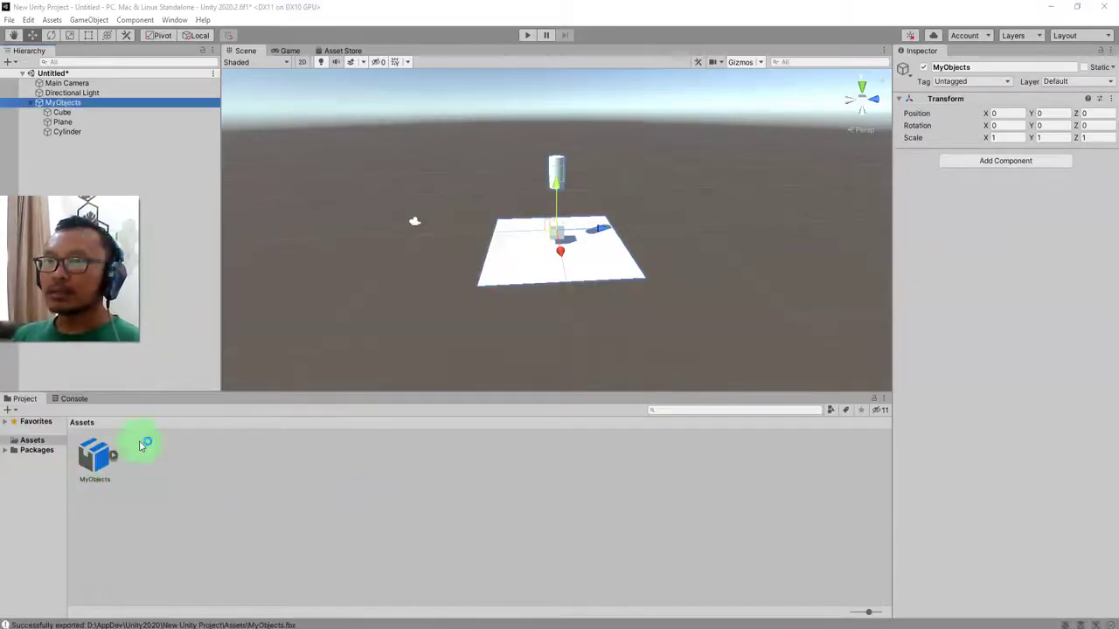
Show the project's Assets folder in File Explorer, open it and collapse the Quick access and This PC folder trees
right_click(167, 478)
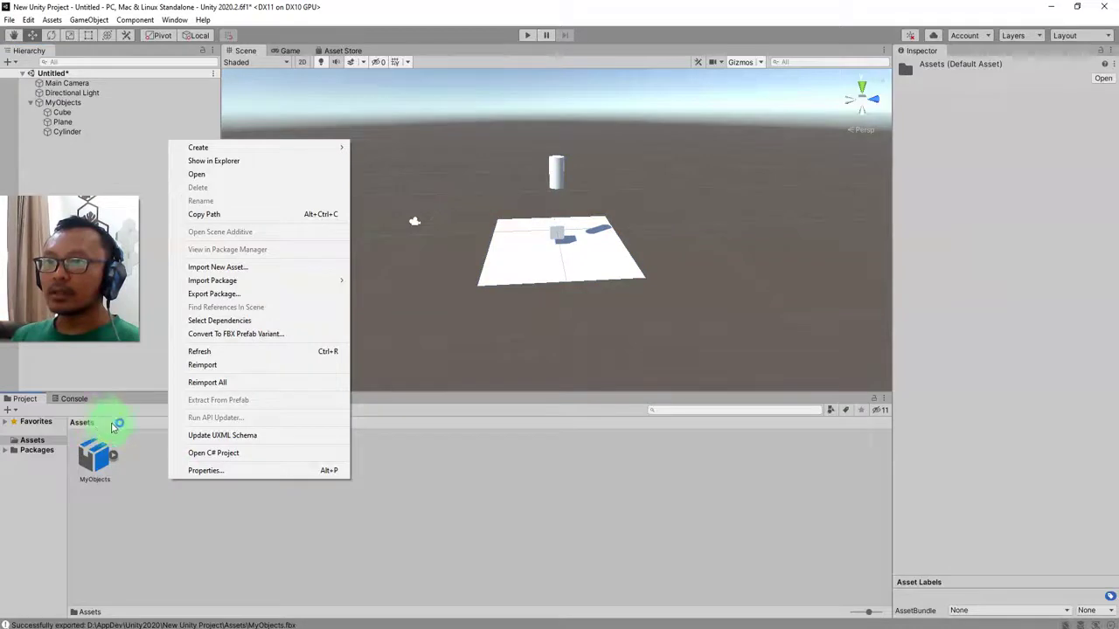
left_click(232, 163)
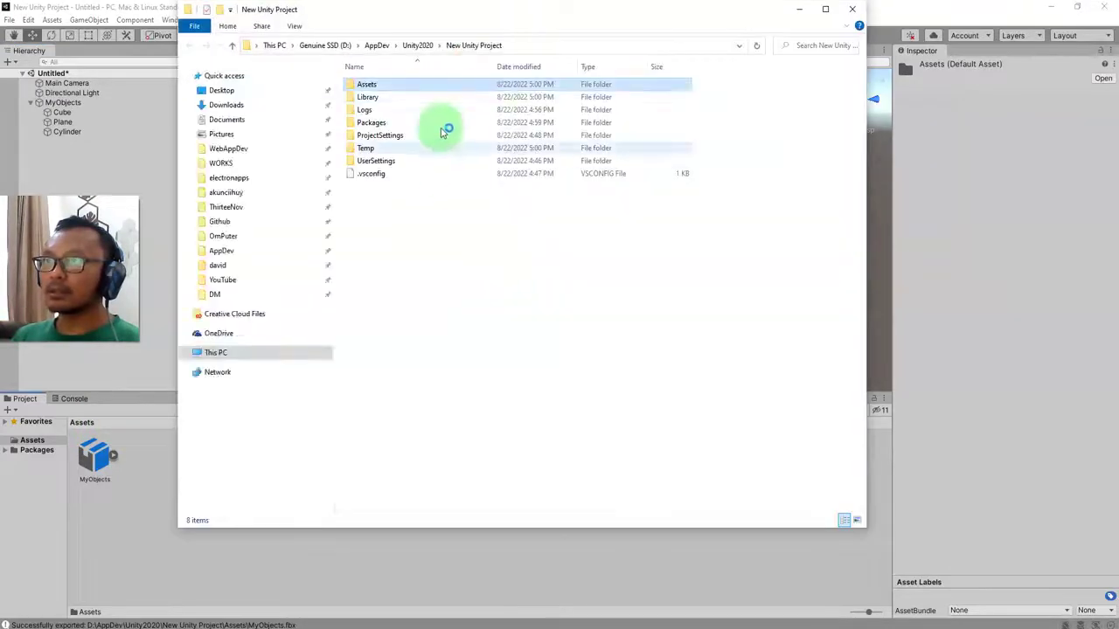
left_click(431, 86)
double_click(371, 85)
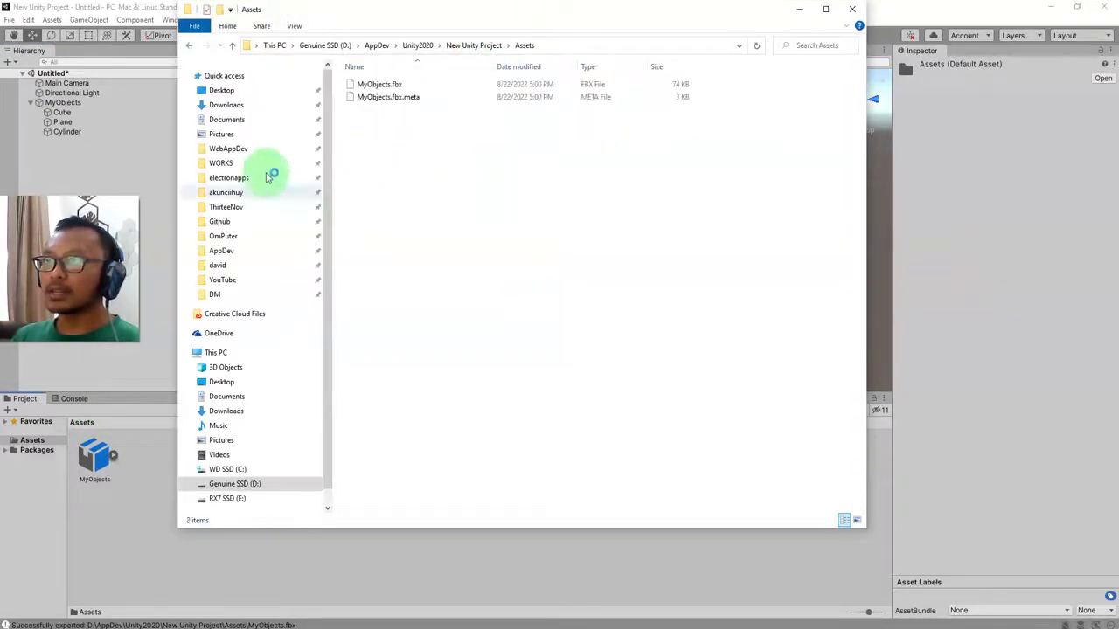
left_click(186, 75)
left_click(184, 134)
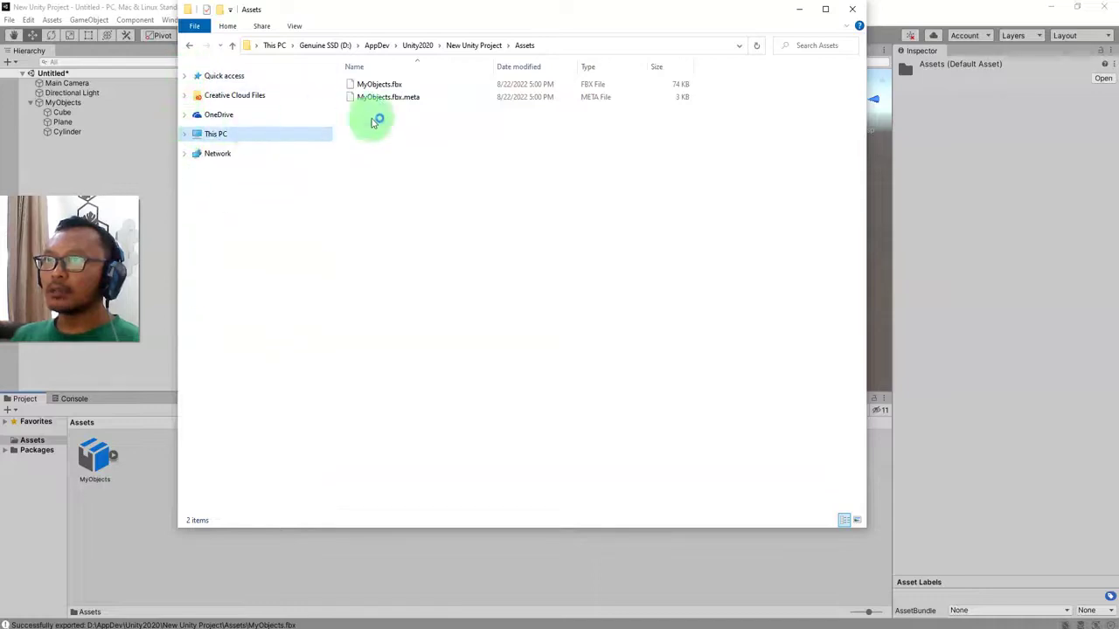
Switch to 3ds Max and import MyObjects.fbx from the Assets folder into the Perspective viewport
left_click(393, 85)
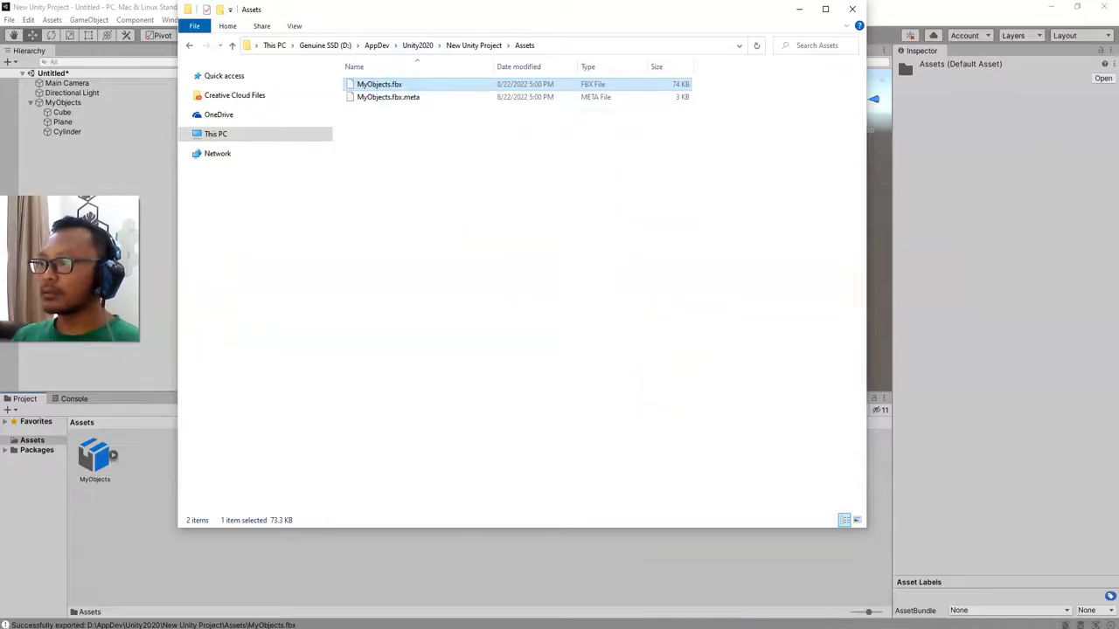
left_click_drag(686, 609, 756, 452)
left_click(788, 458)
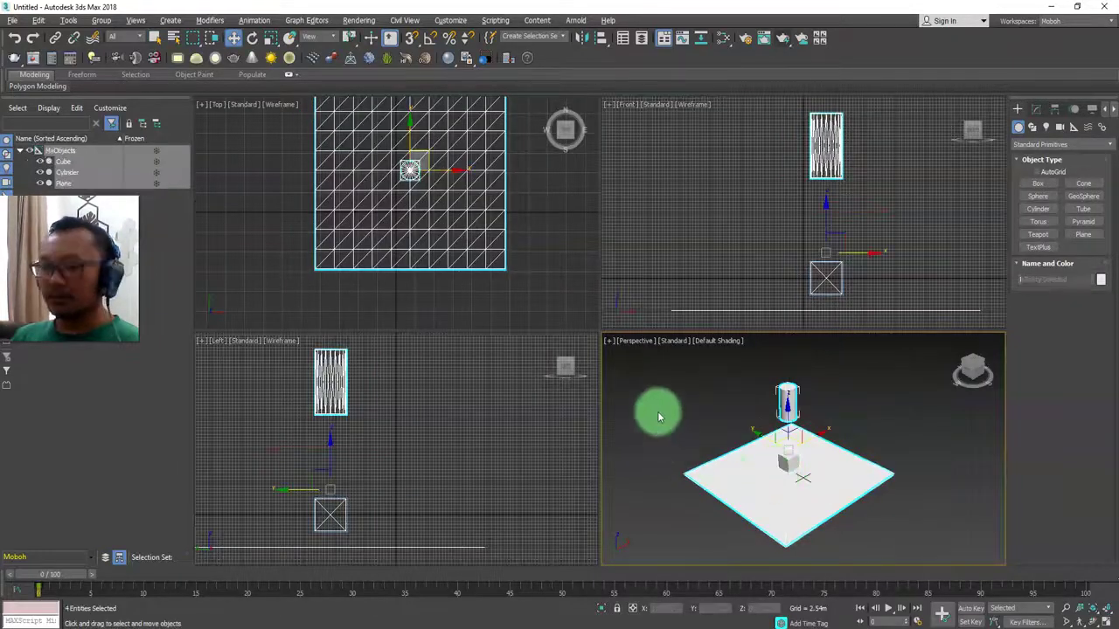
Maximize the Perspective viewport and examine the imported plane, cube and cylinder individually and from several angles
left_click(657, 411)
key("alt+w")
middle_click_drag(618, 446, 562, 438, "alt")
left_click(562, 438)
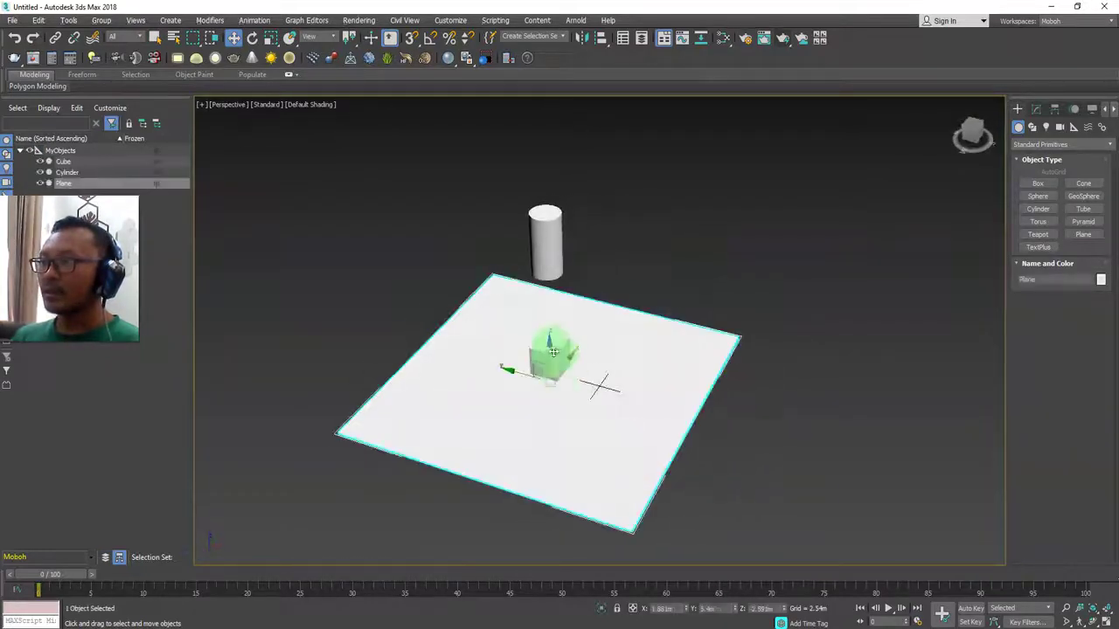
left_click(557, 348)
left_click(543, 214)
middle_click_drag(481, 387, 665, 396, "alt")
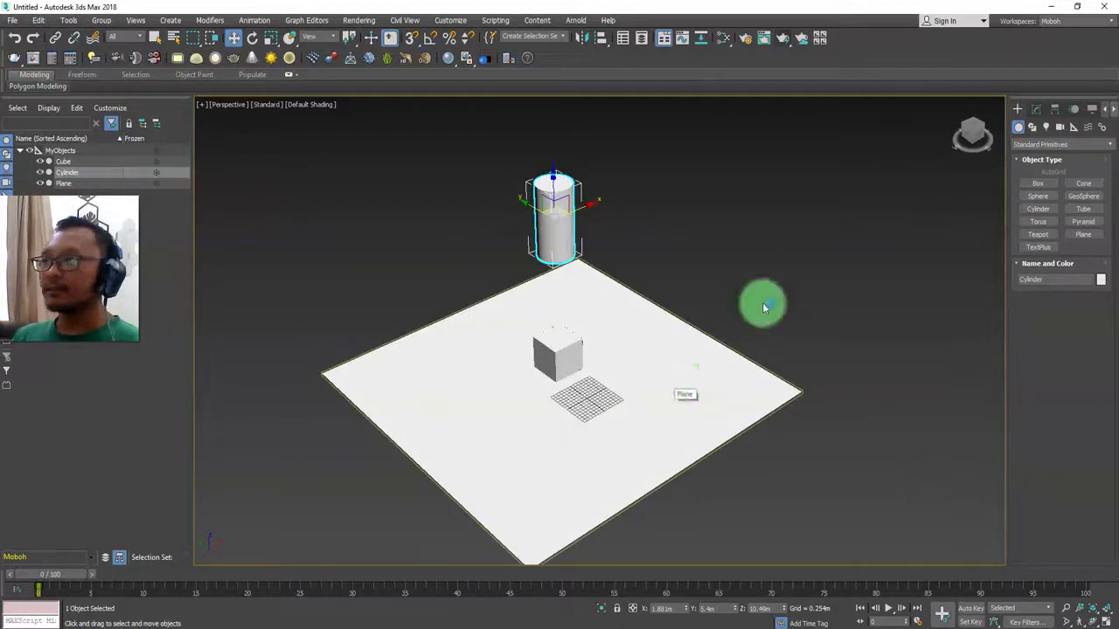
left_click(805, 256)
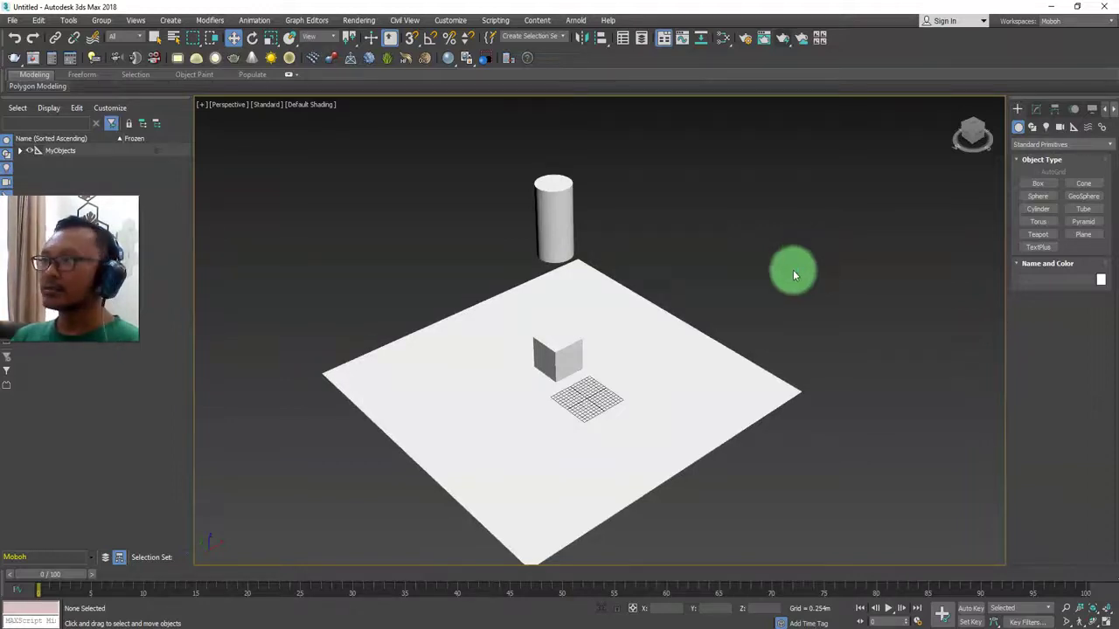
middle_click_drag(735, 446, 612, 443, "alt")
scroll(511, 429, "down", 5)
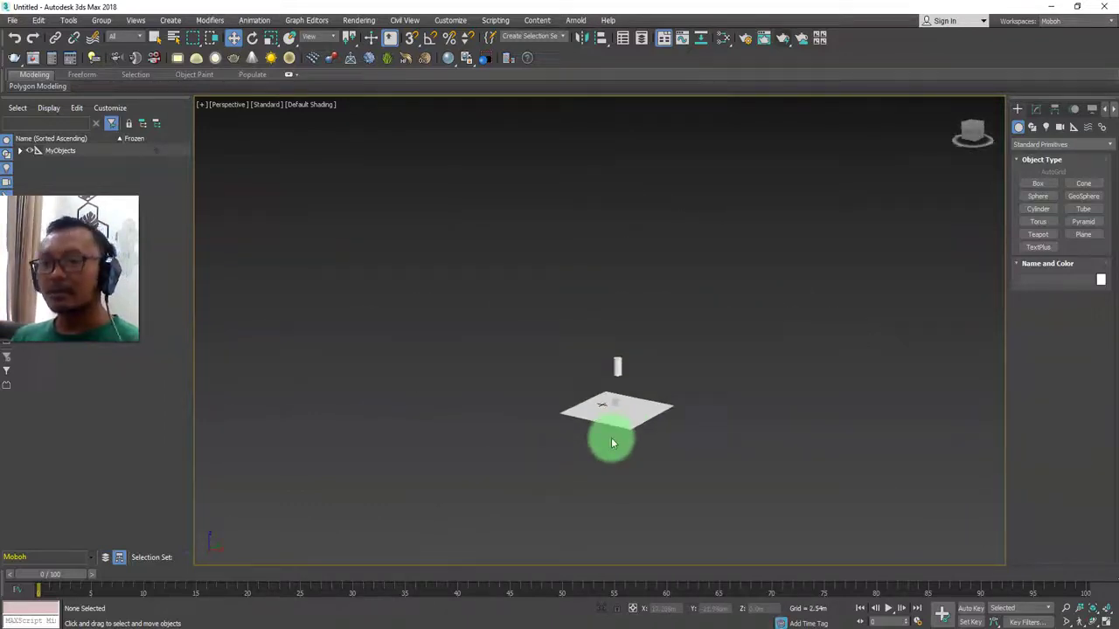